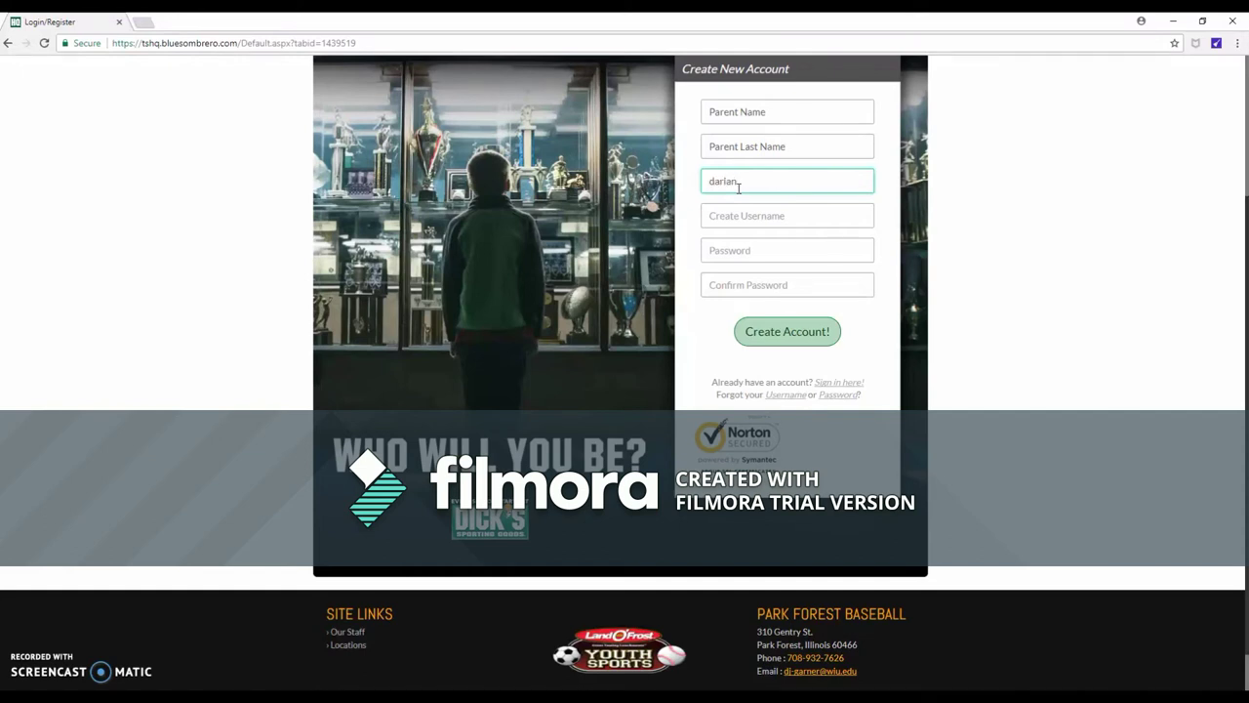
Enter the account e-mail, correcting its misspelled domain, and a new username
click(707, 181)
text(com)
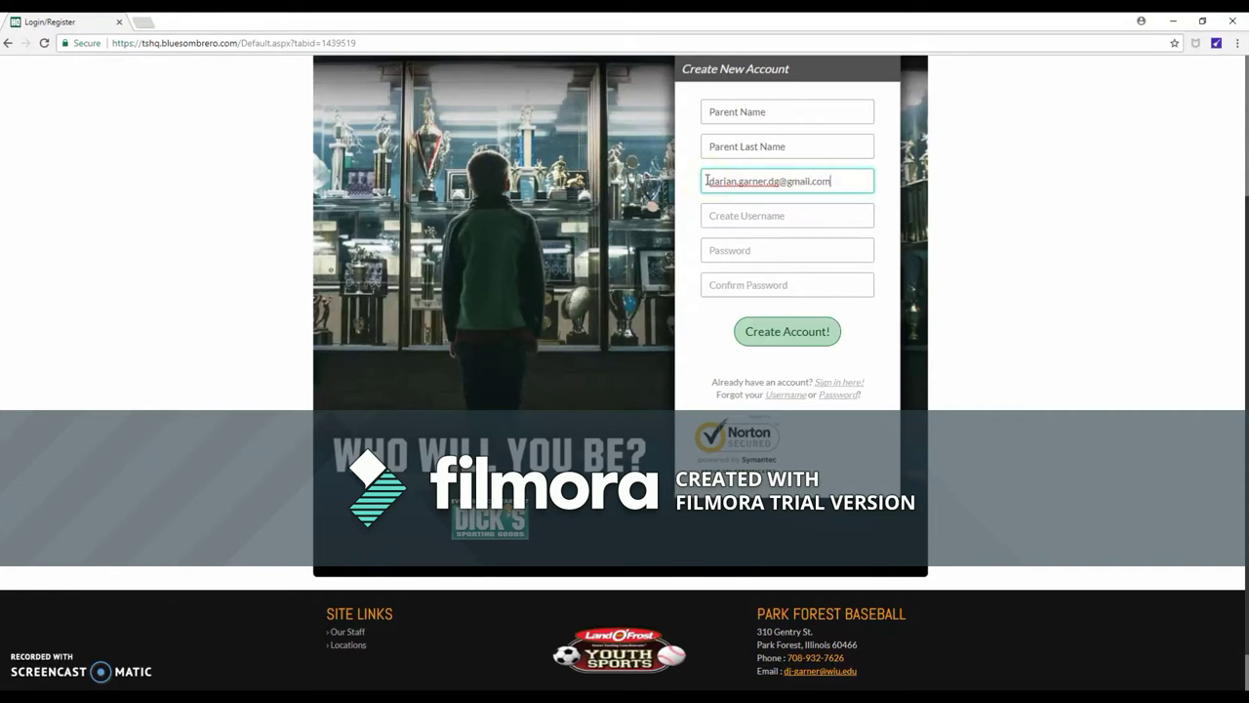
click(810, 210)
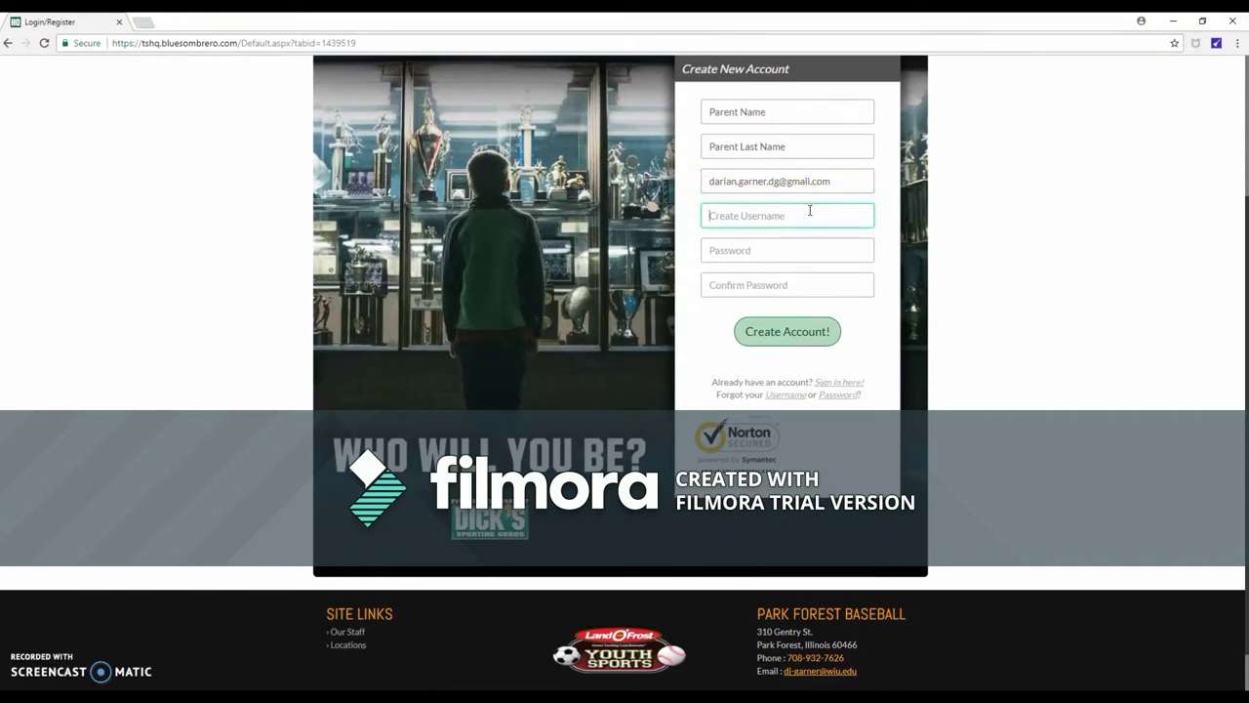
Enter the account password and its confirmation, then submit account creation
click(793, 246)
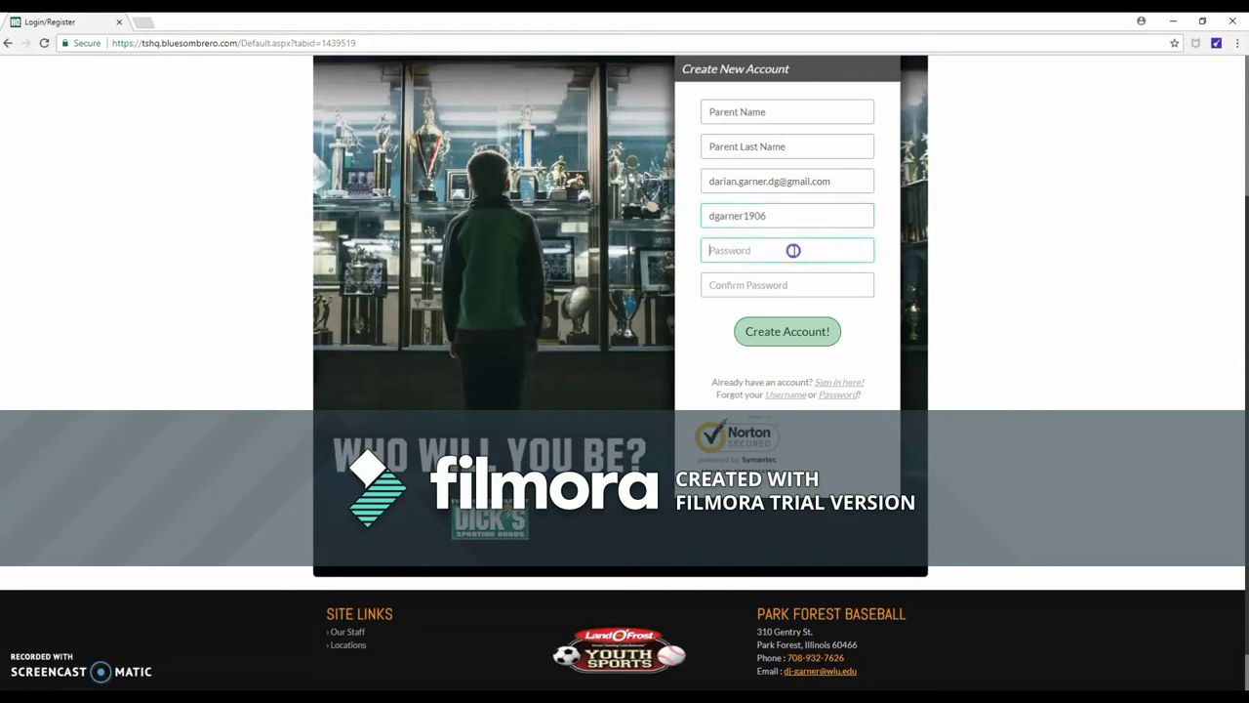
key(Tab)
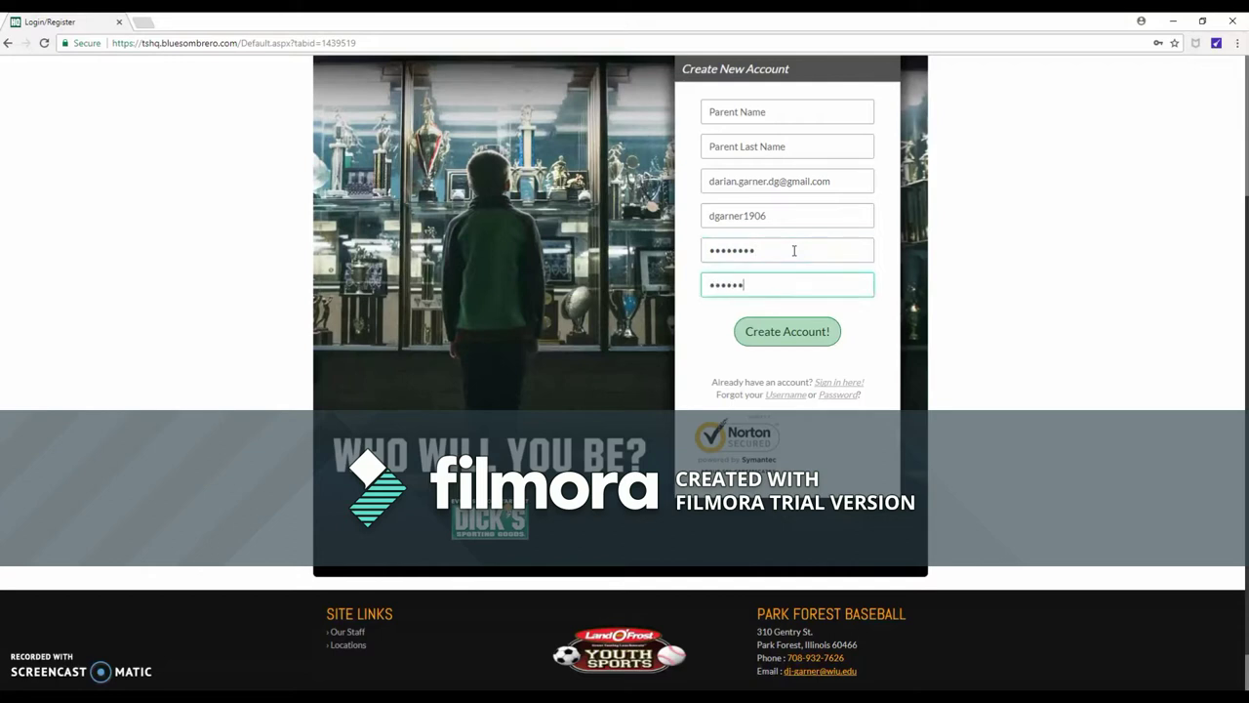
click(795, 329)
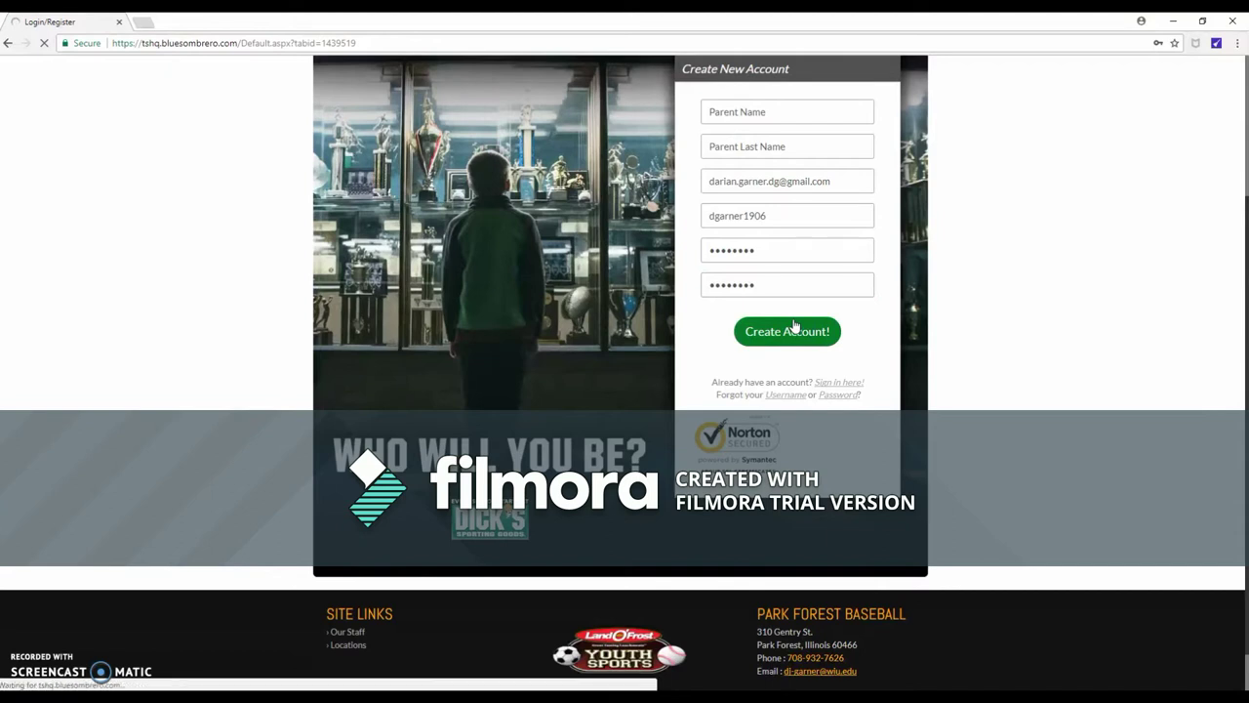
click(108, 376)
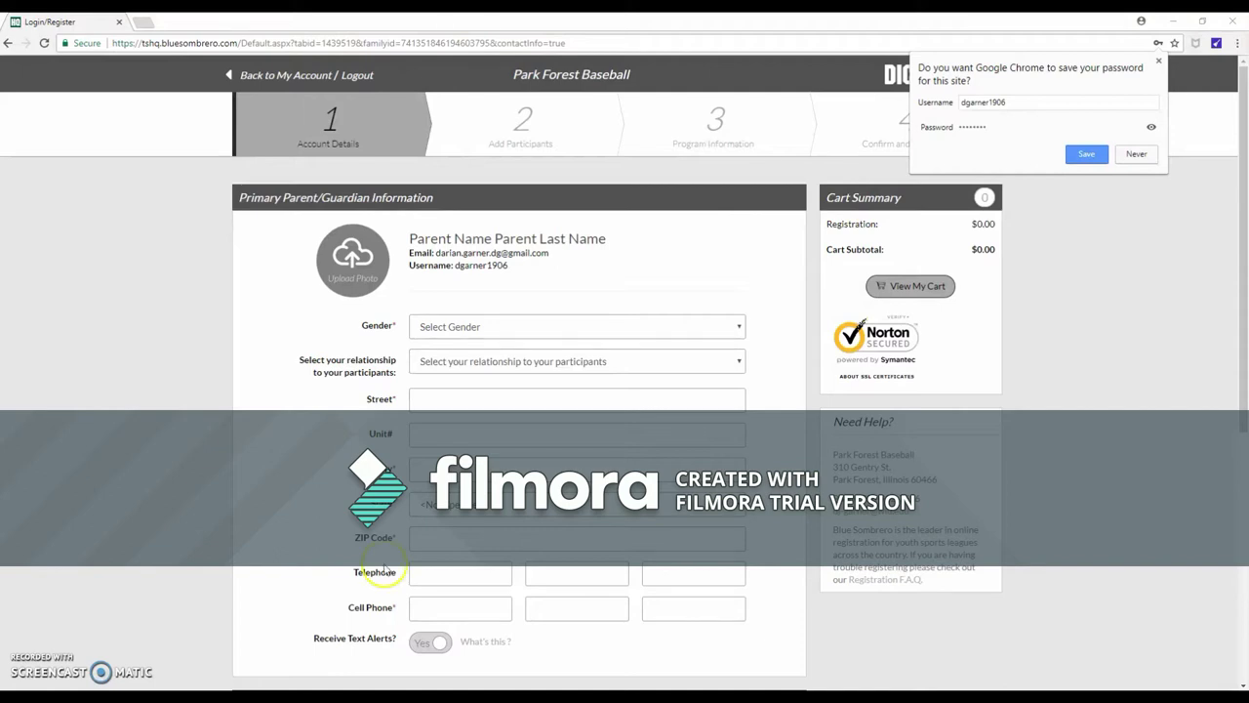
Dismiss the save-password prompt and set the primary guardian to MALE and Father
click(1159, 62)
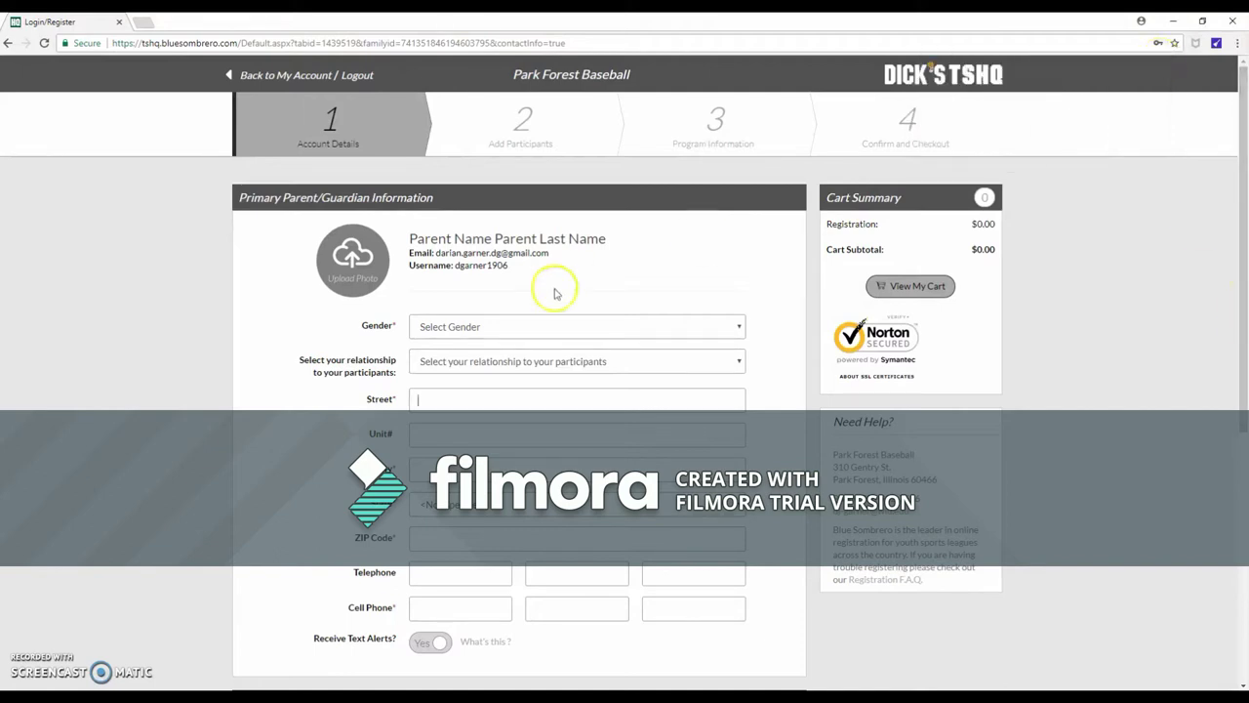
click(550, 326)
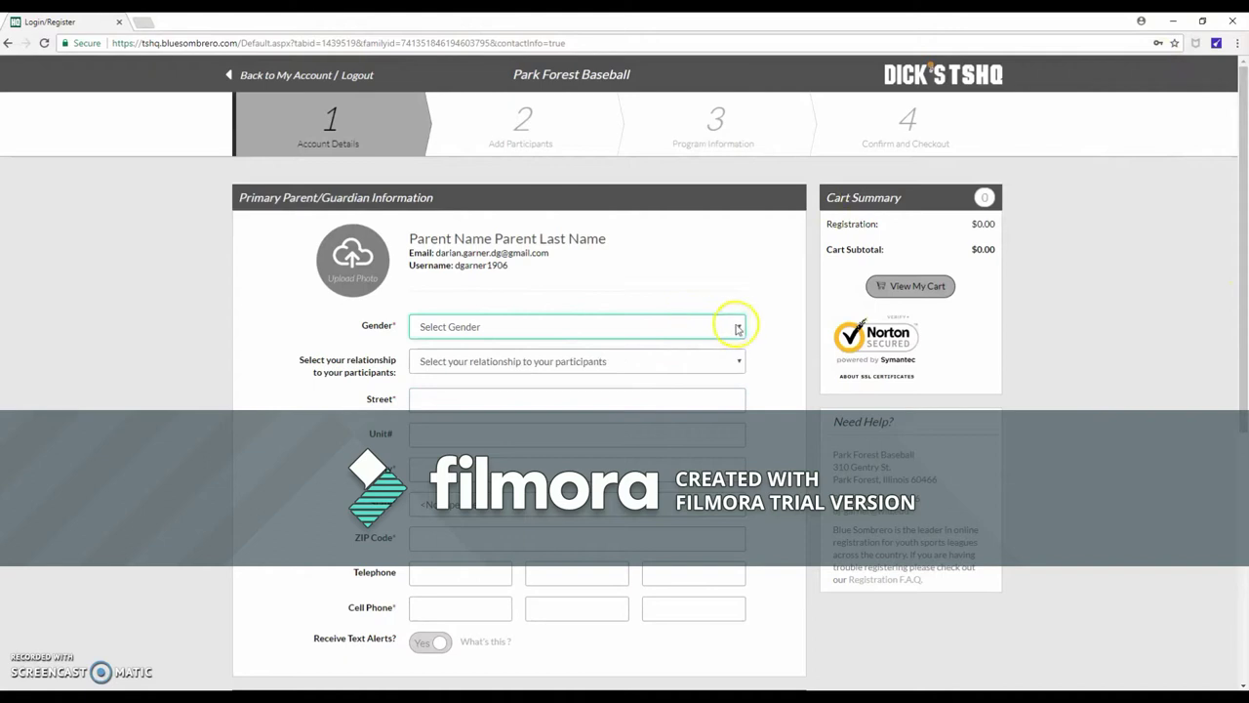
click(737, 326)
click(498, 359)
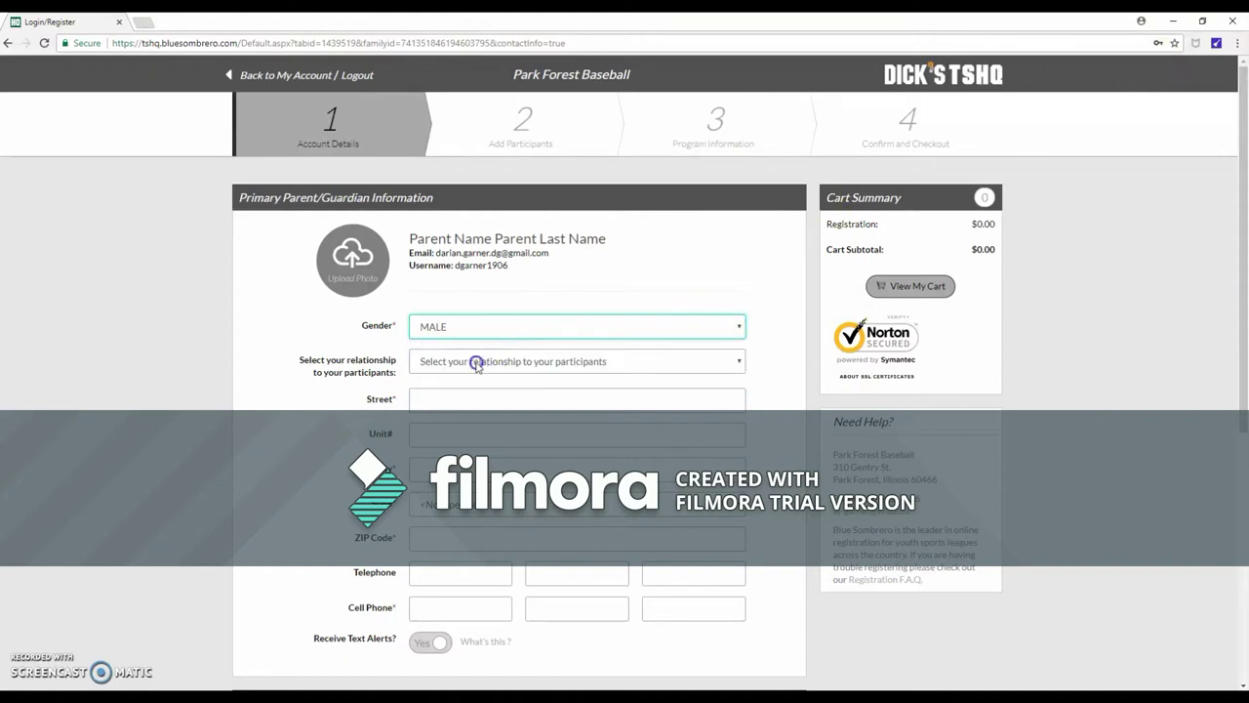
click(475, 362)
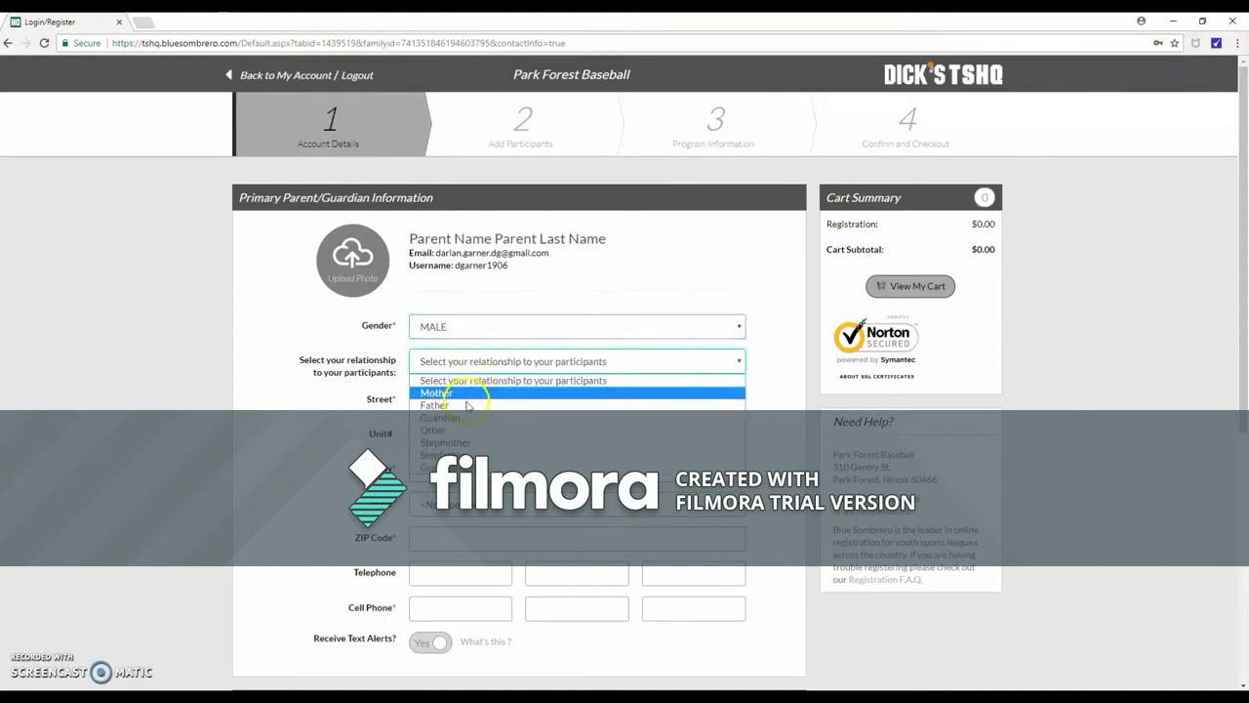
click(466, 406)
Enter the primary guardian's street address and ZIP code
click(467, 400)
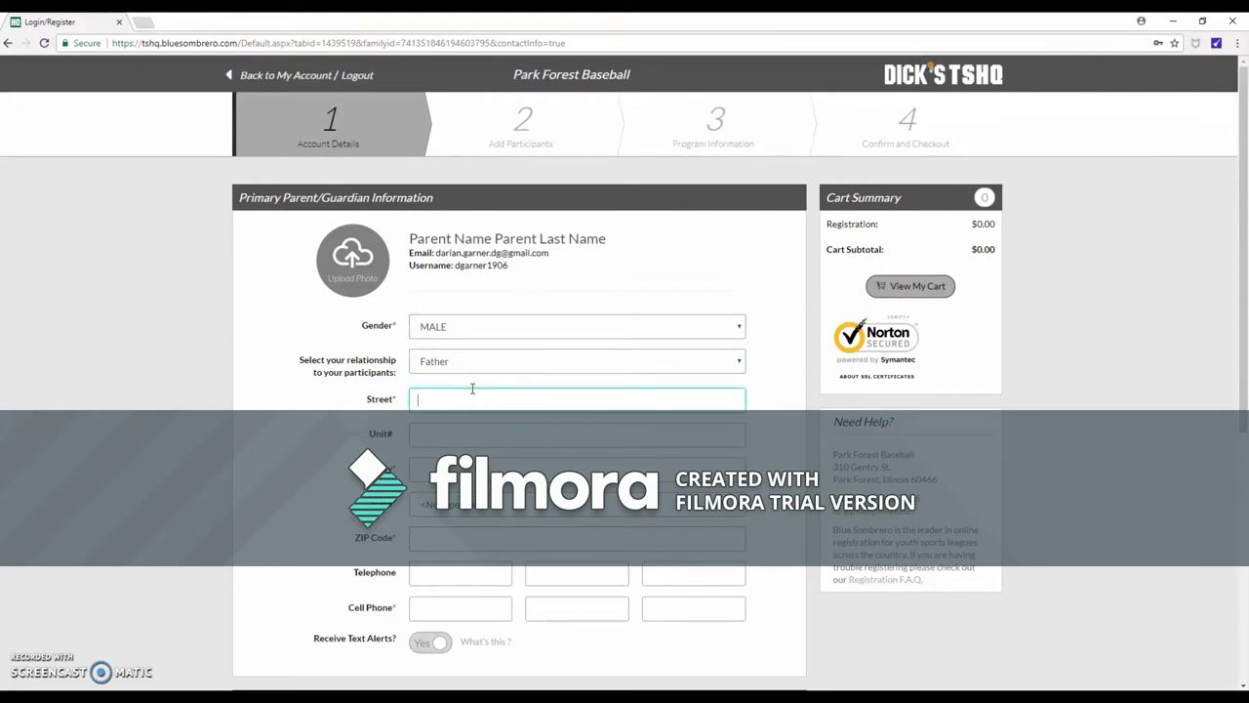
text(111 Awesome Way.)
key(Tab)
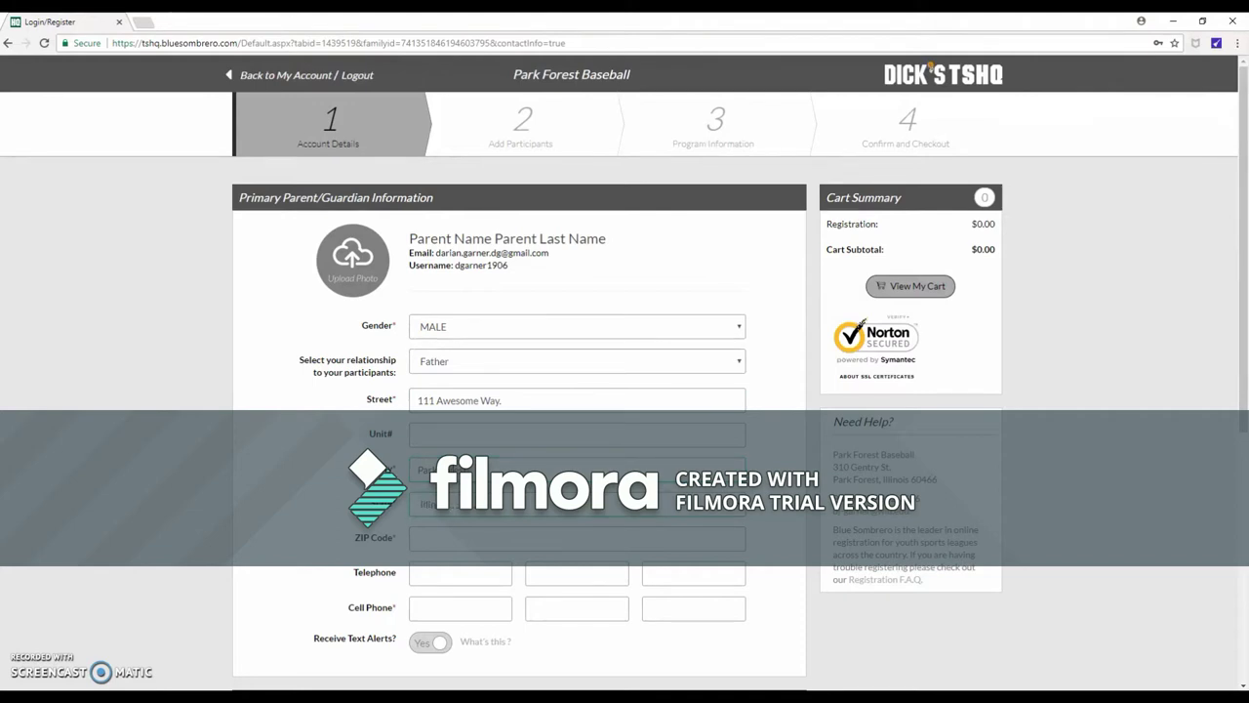
text(604)
Enter the guardian's cell phone number across its three parts and turn text alerts on
click(461, 607)
text(708)
key(Tab)
key(Tab)
key(shift+Tab)
text(888)
key(Tab)
key(Tab)
key(shift+Tab)
text(888)
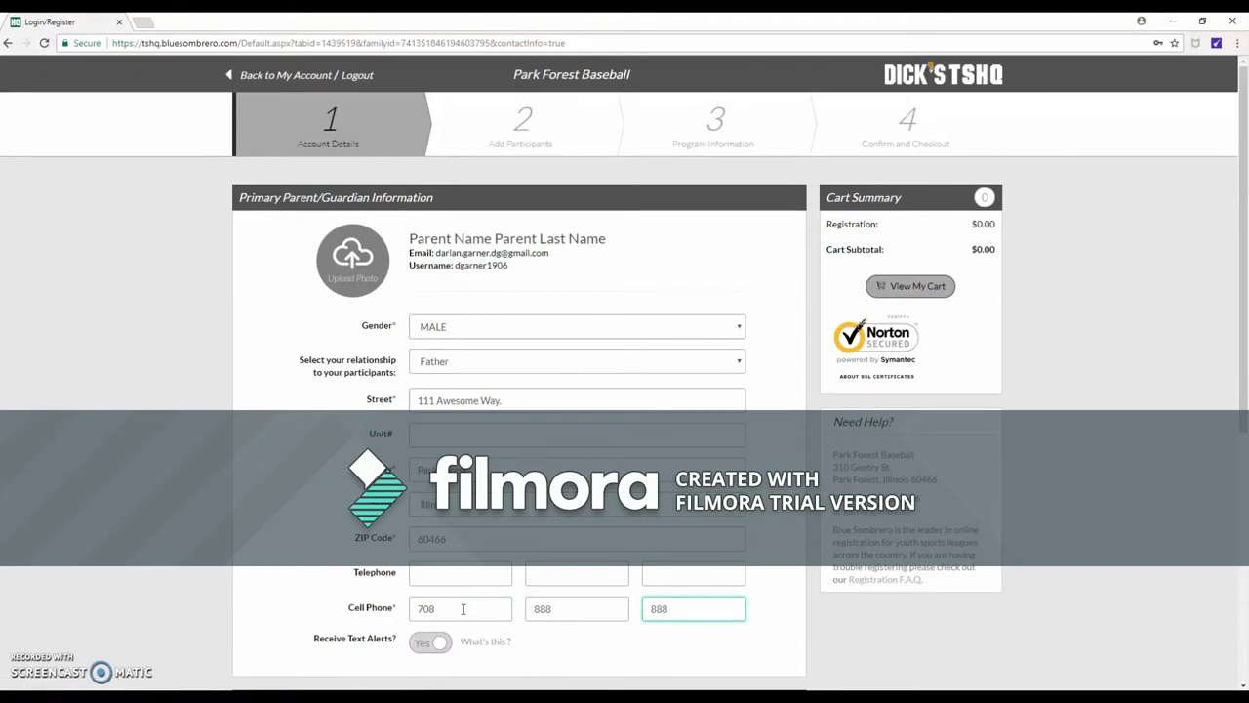
text(8)
click(430, 643)
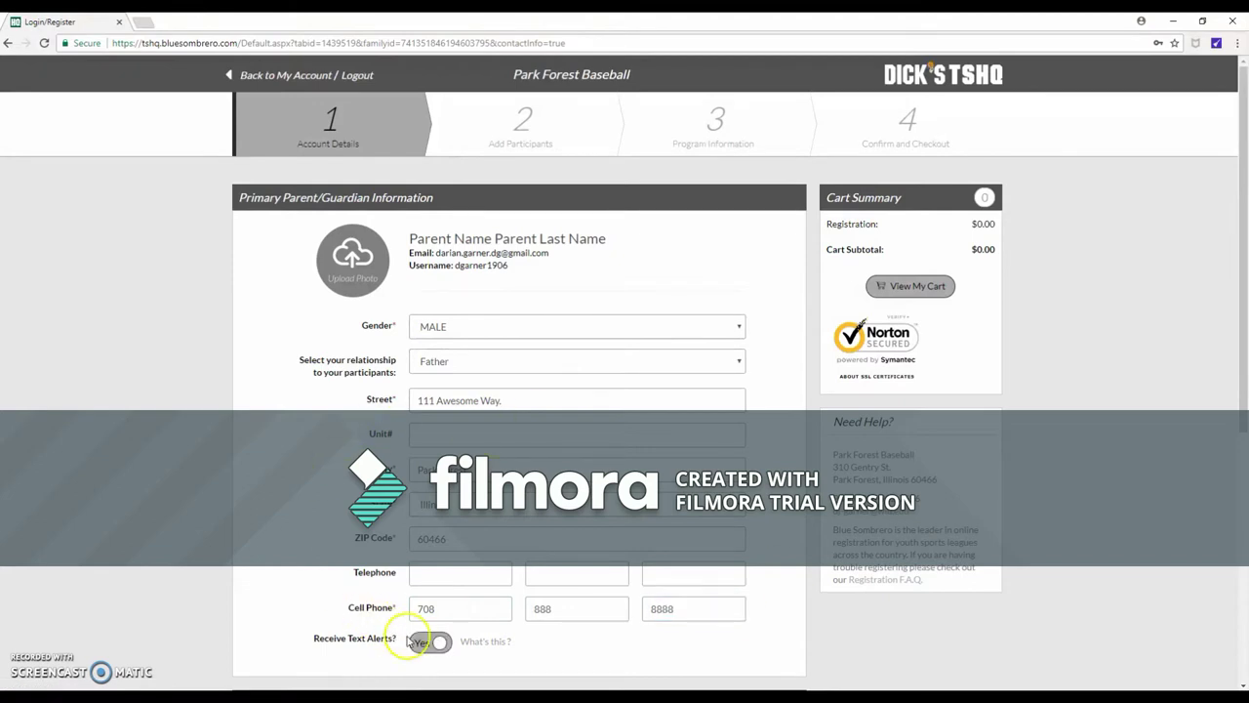
scroll(480, 656, down, 4)
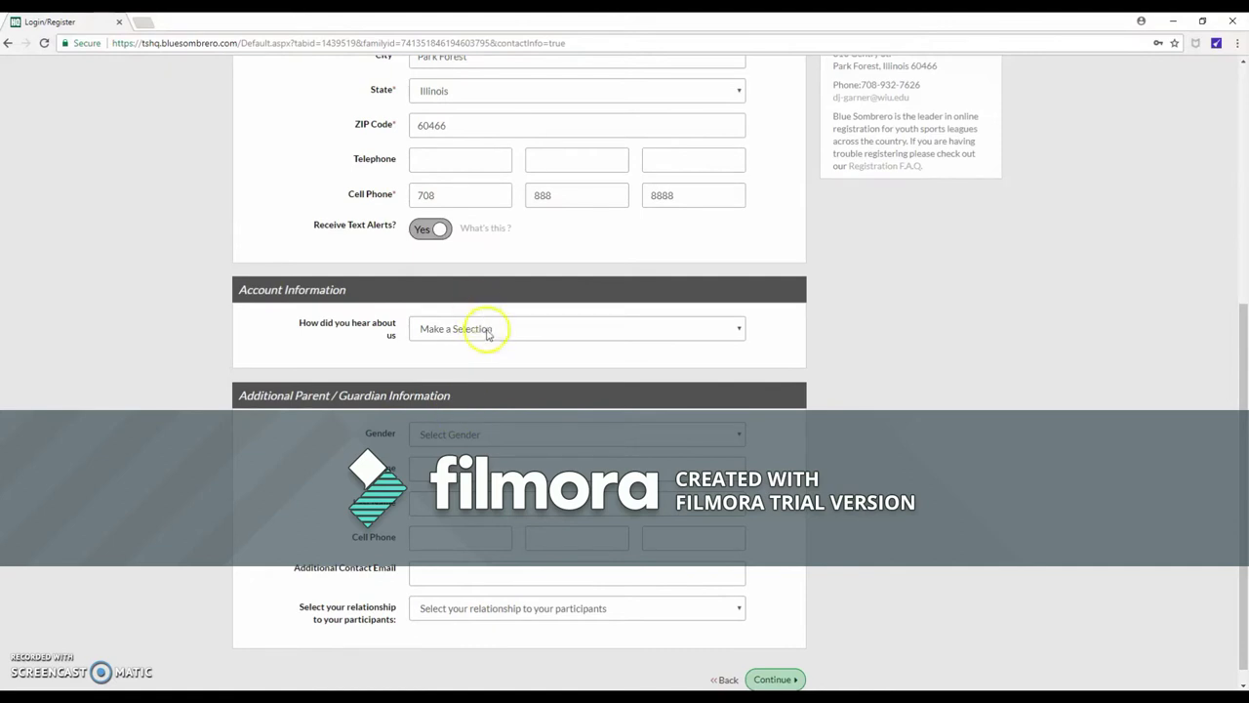
Switch text alerts to No, accept the opt-out notice, and choose Friend as the referral source
click(436, 229)
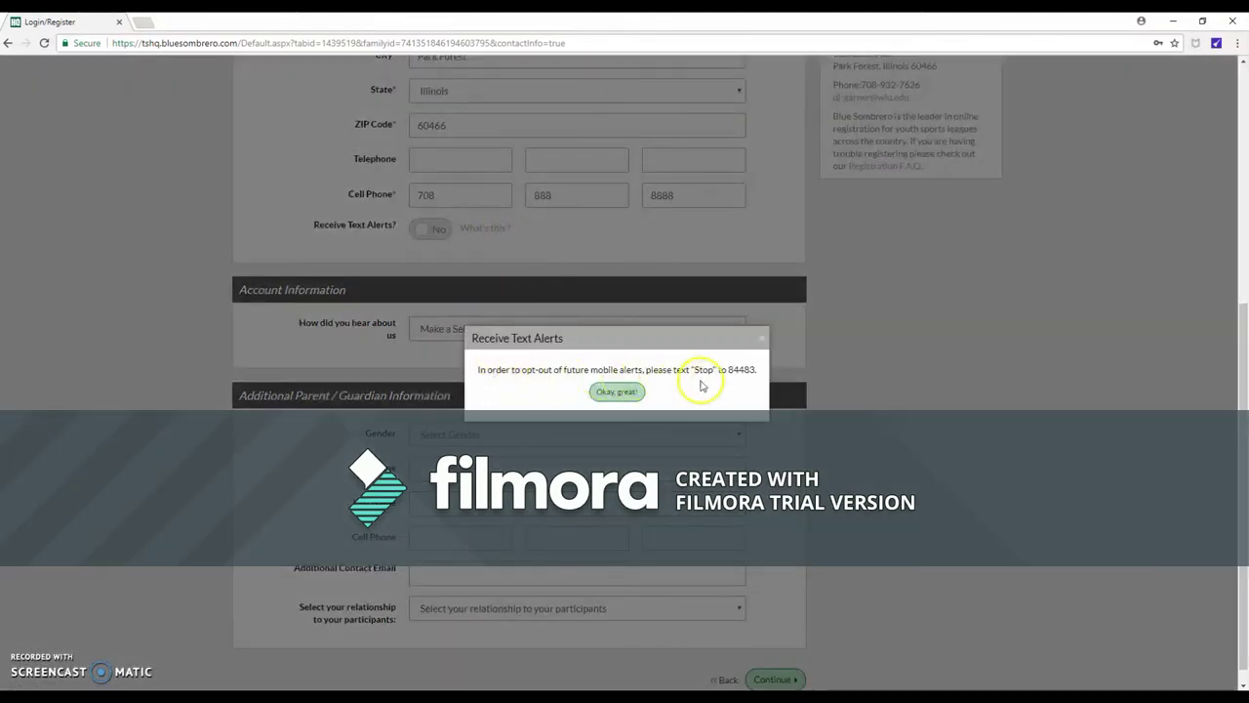
click(599, 393)
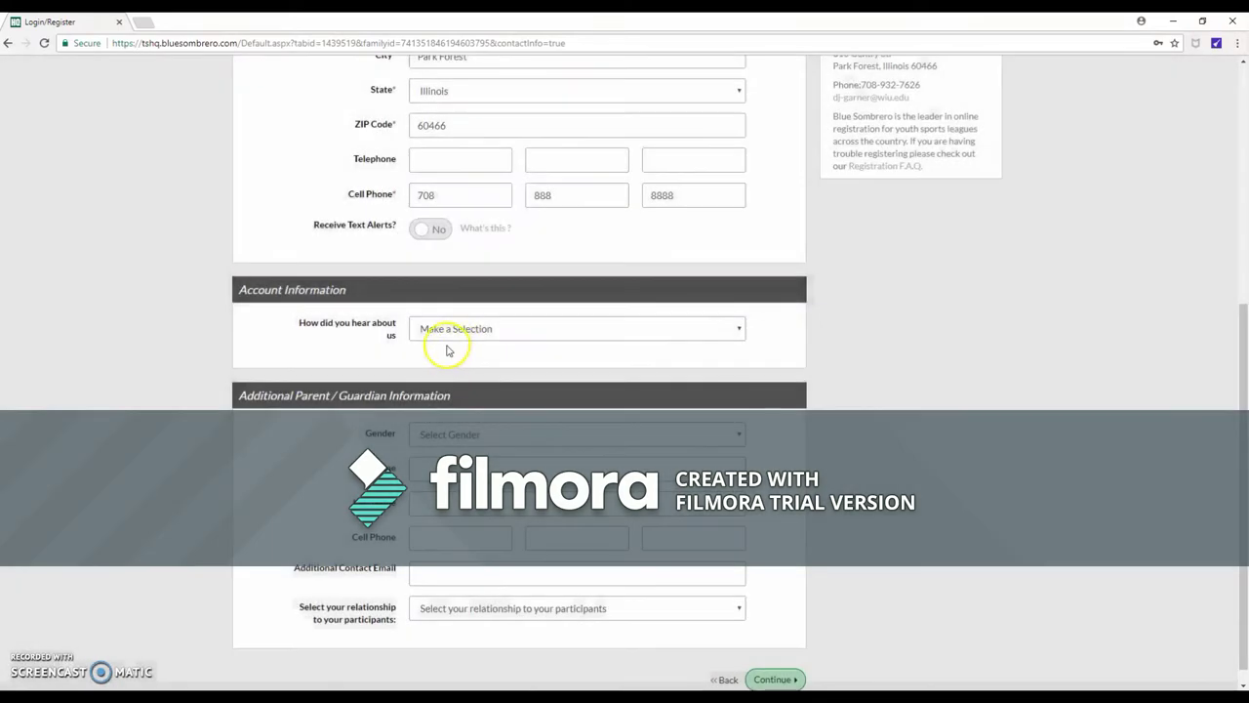
click(533, 330)
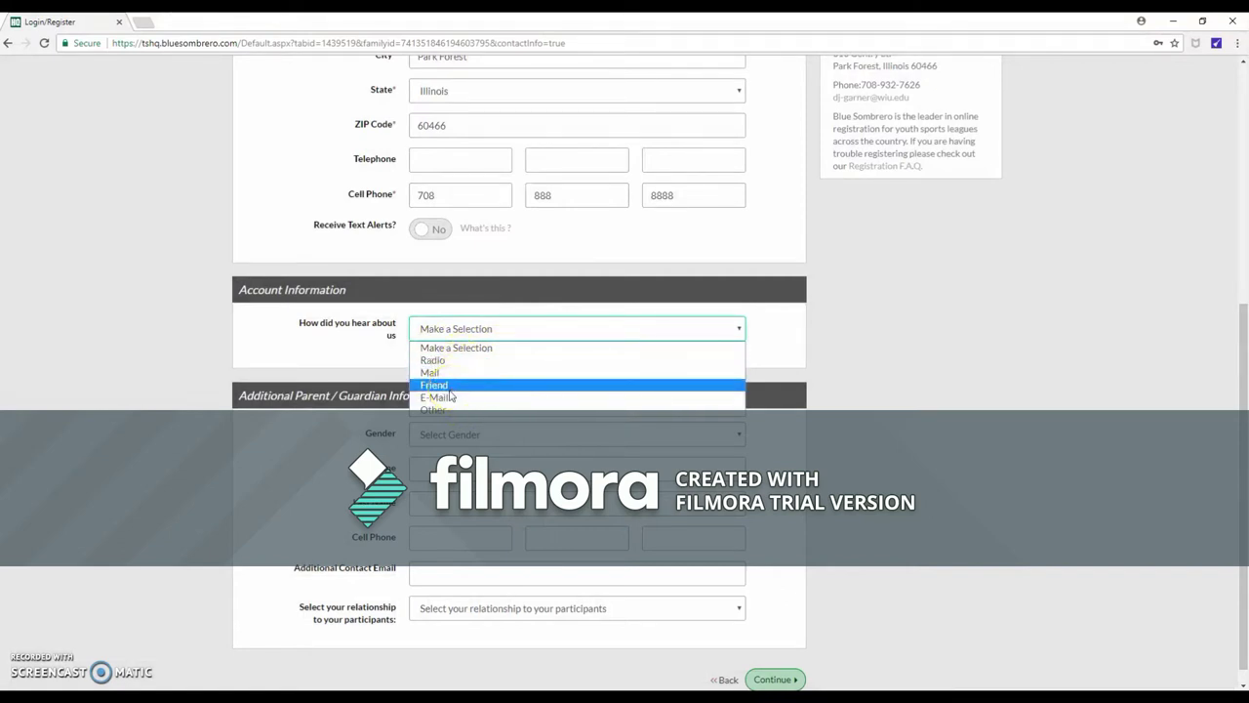
click(450, 390)
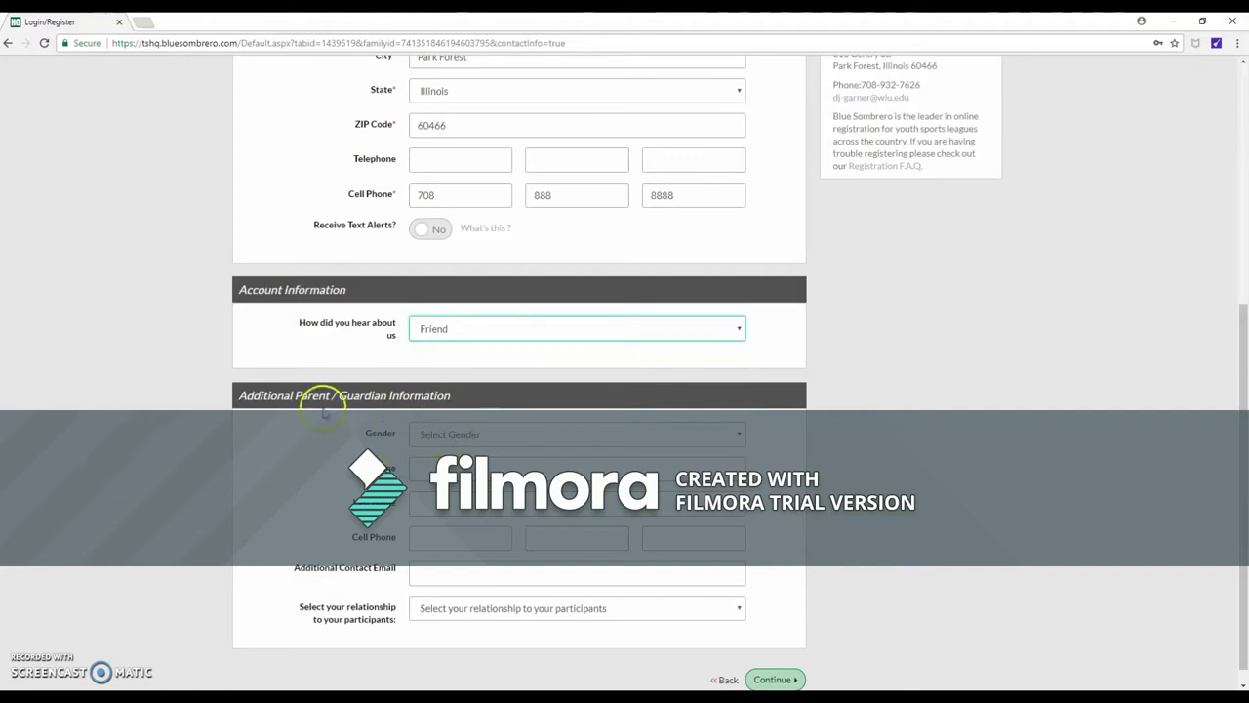
scroll(337, 406, down, 1)
Set the additional guardian to FEMALE and enter her name and the start of her phone
click(800, 662)
click(575, 414)
click(527, 458)
click(526, 453)
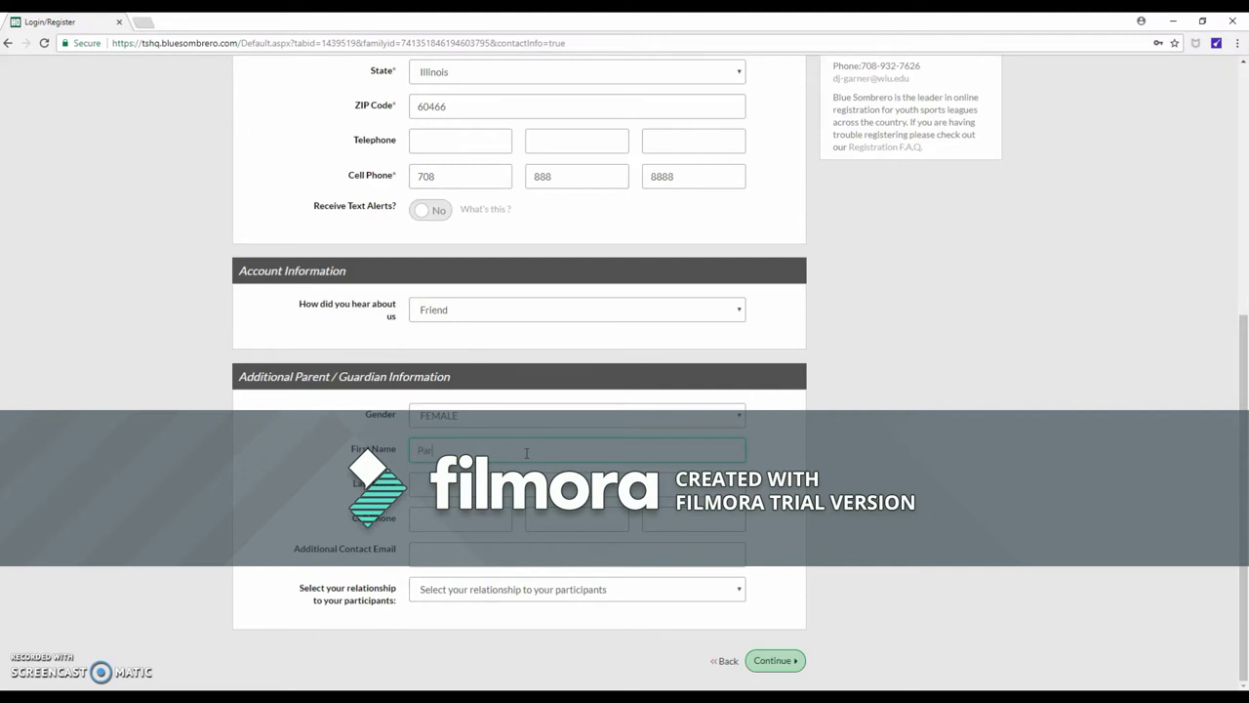
text(ent)
click(478, 517)
text(777)
Set her relationship to Mother, finish her phone number, and save the account details
click(488, 589)
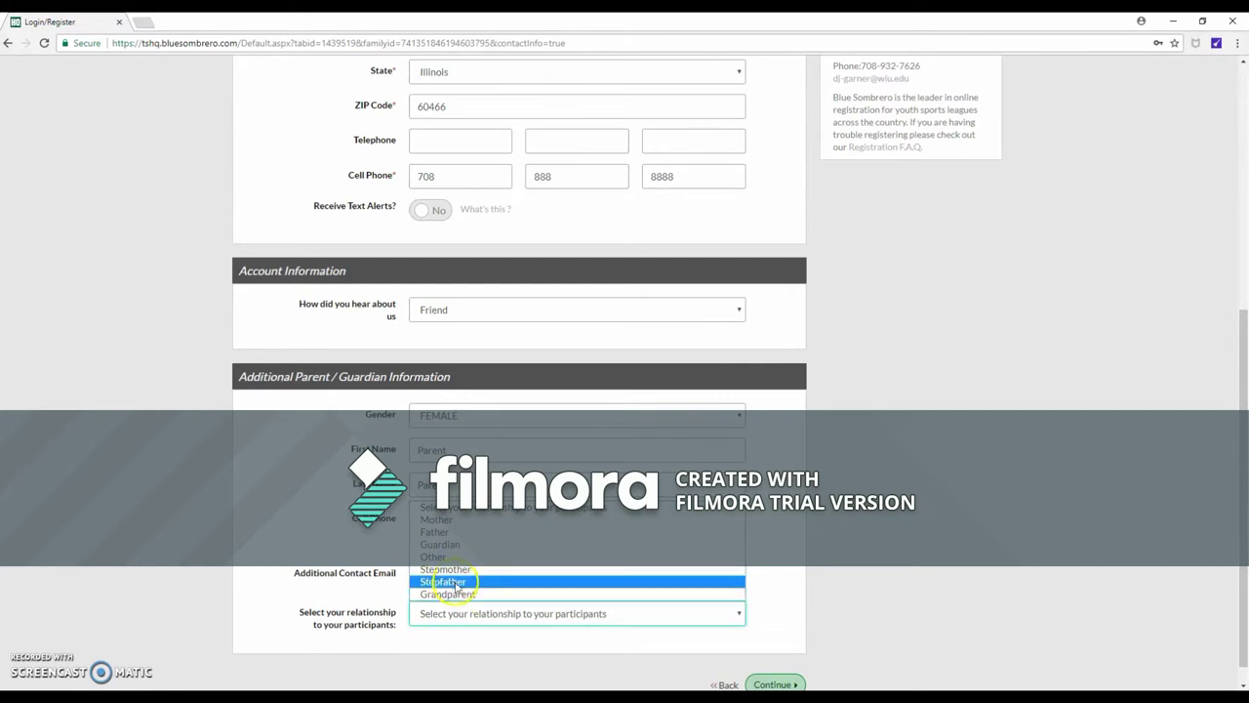
click(445, 523)
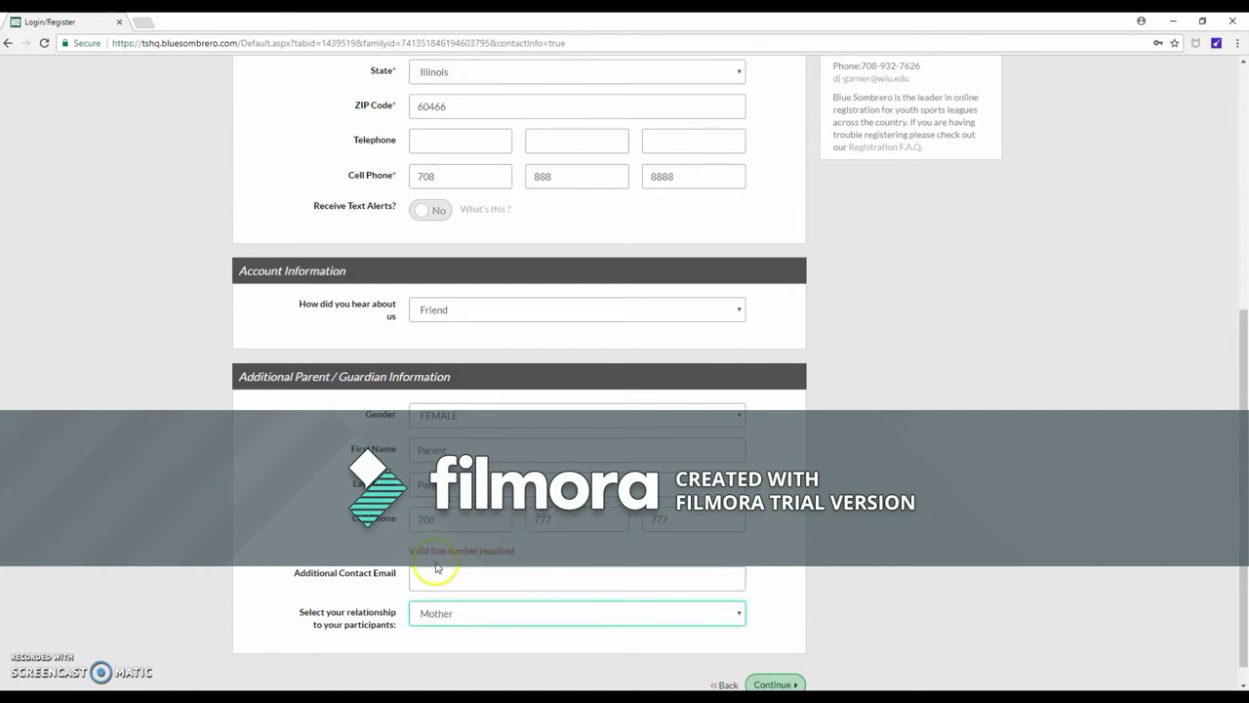
click(685, 522)
text(7)
click(734, 576)
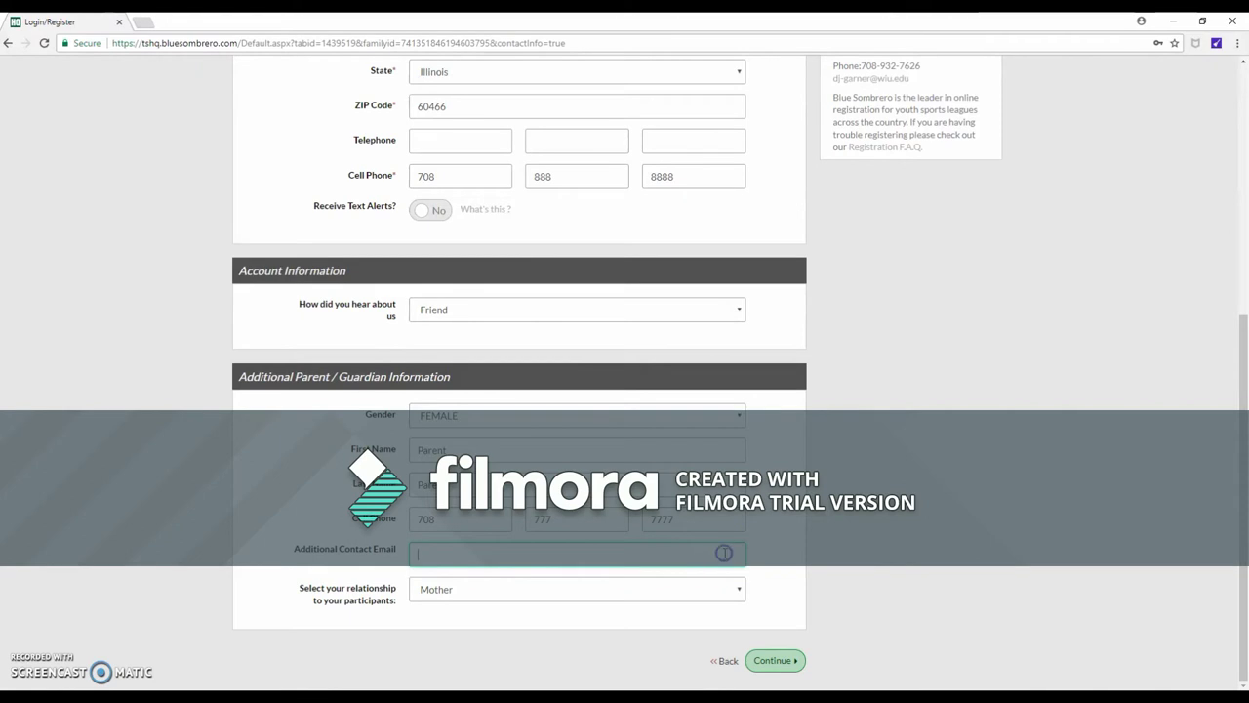
click(775, 660)
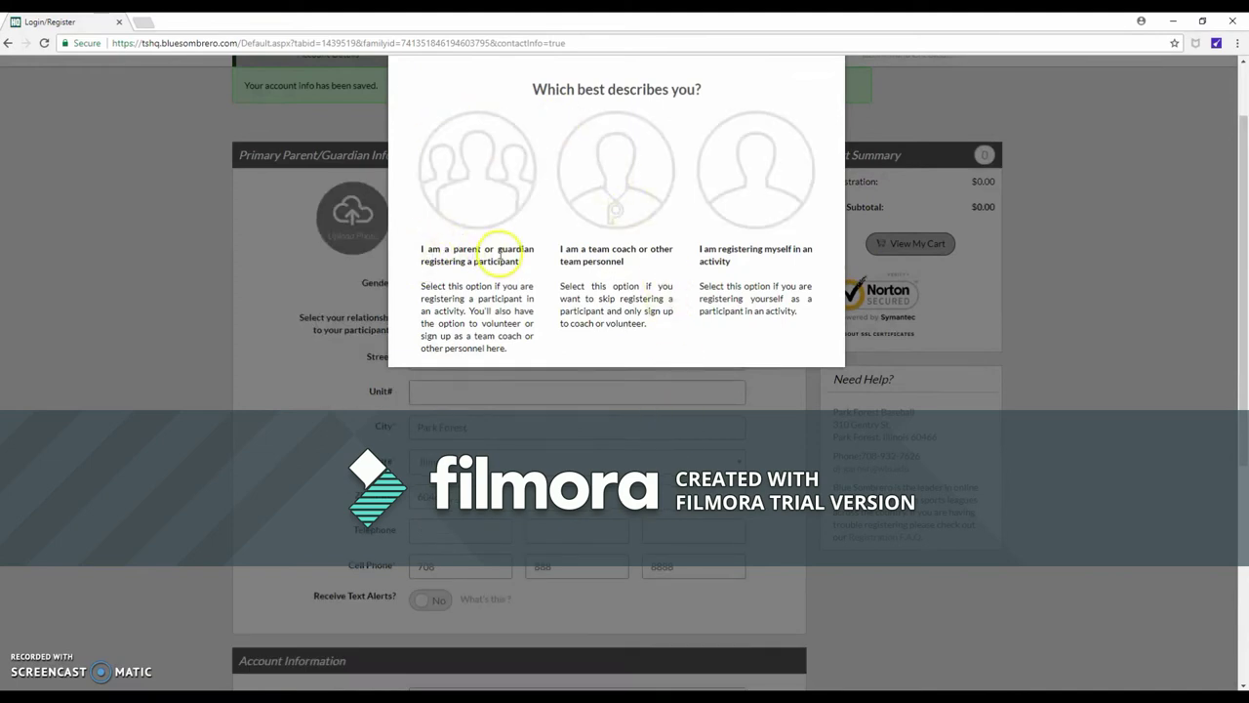
Register as parent/guardian and add a MALE participant with the child's legal first and last names
click(464, 186)
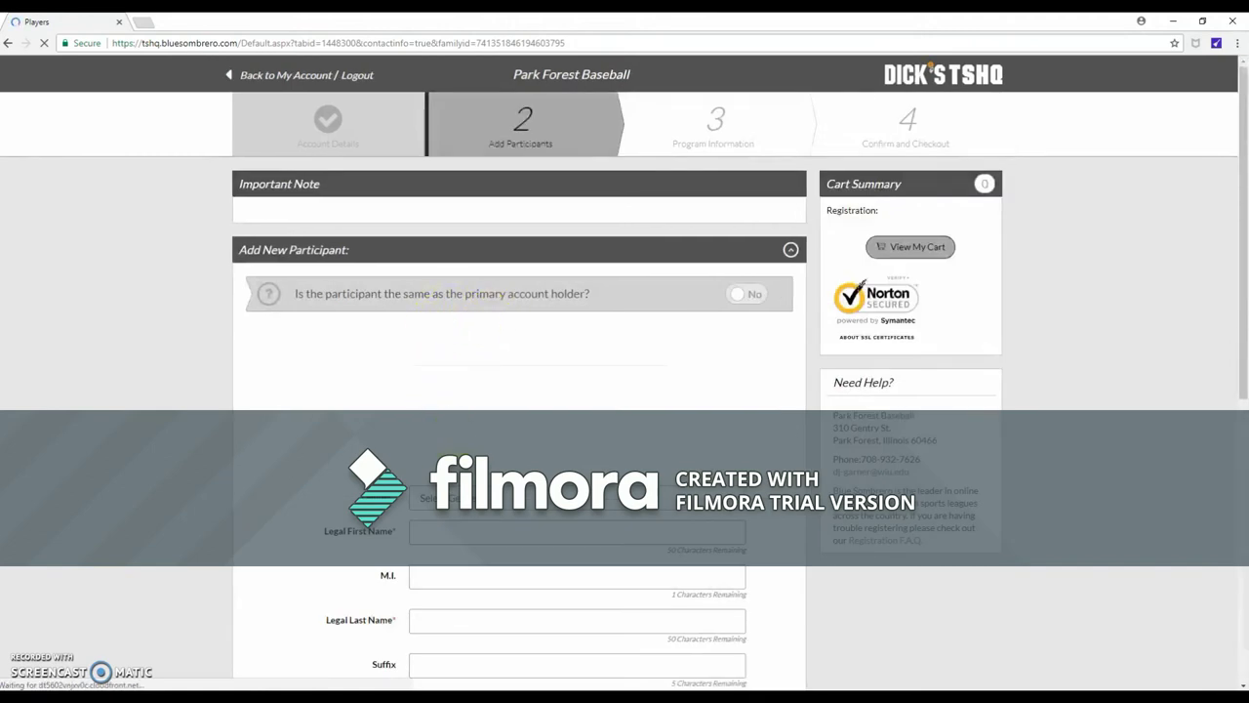
click(468, 419)
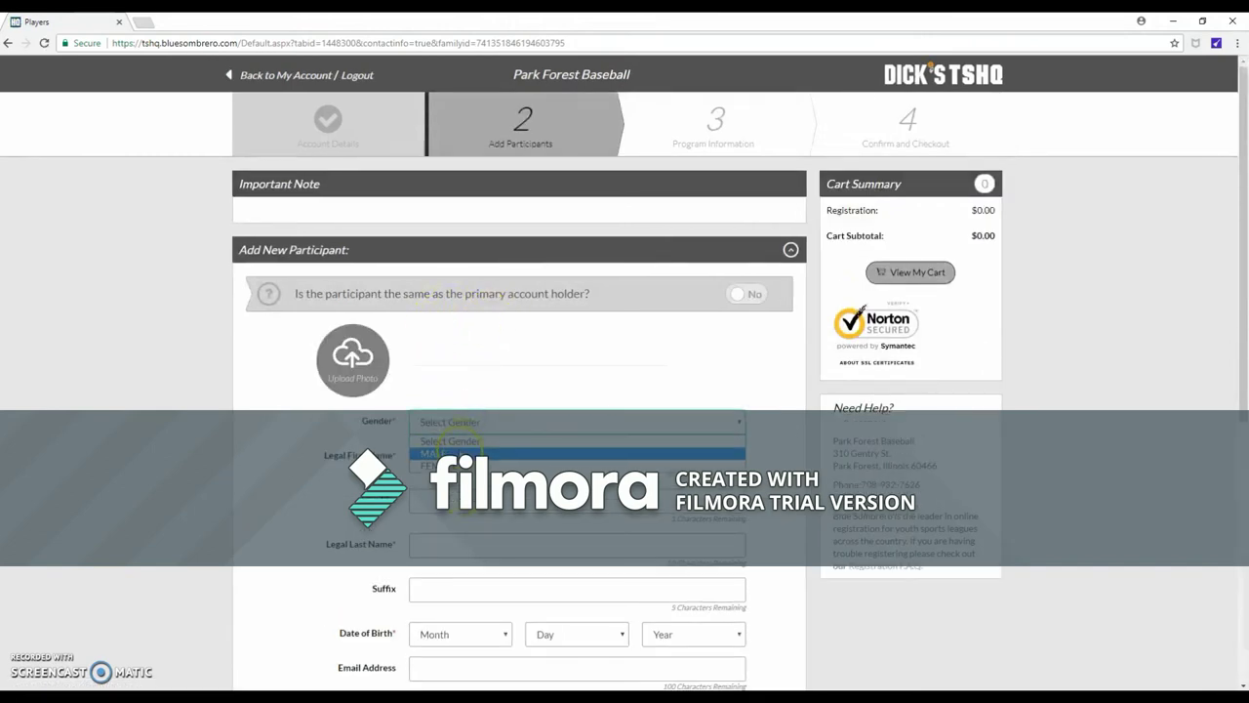
click(454, 452)
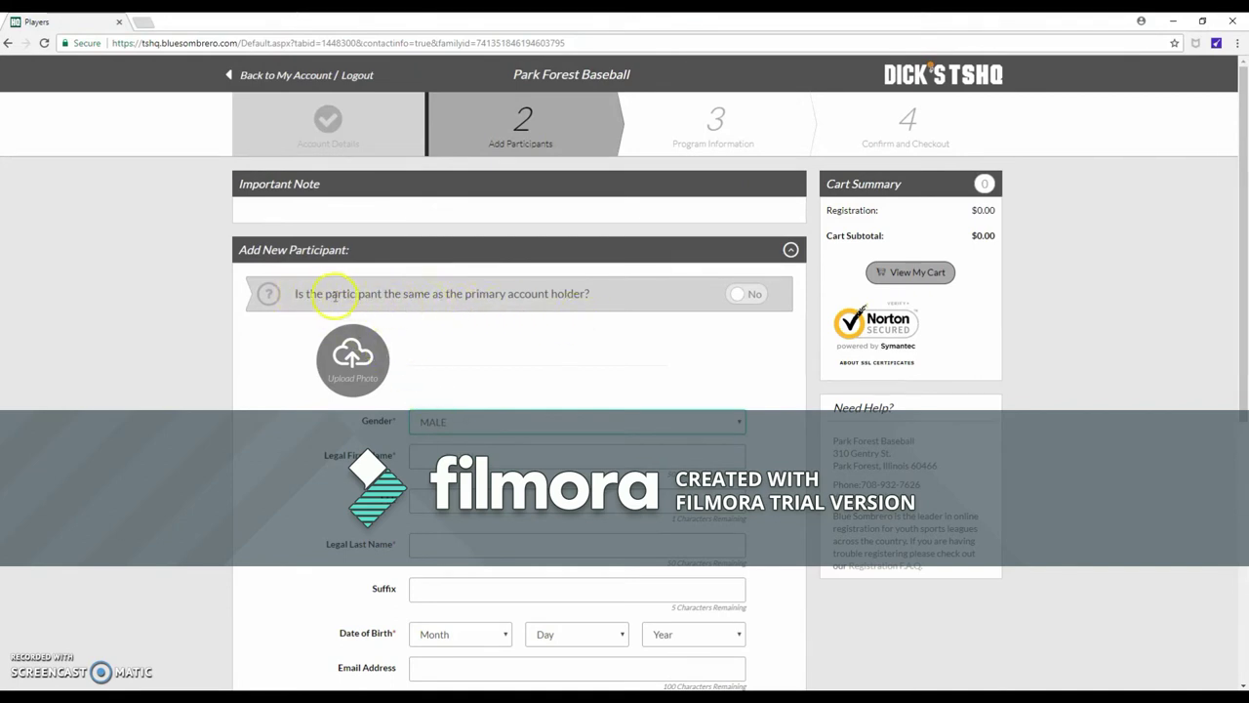
click(455, 453)
text(Child)
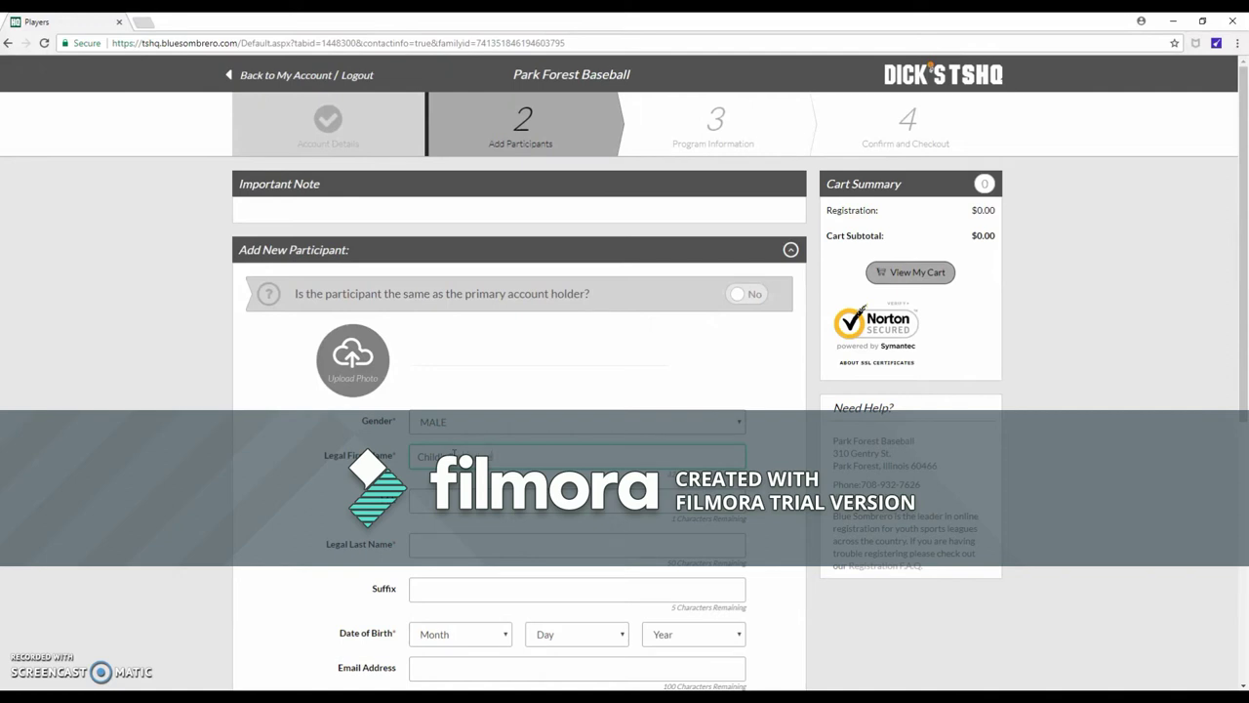
click(456, 534)
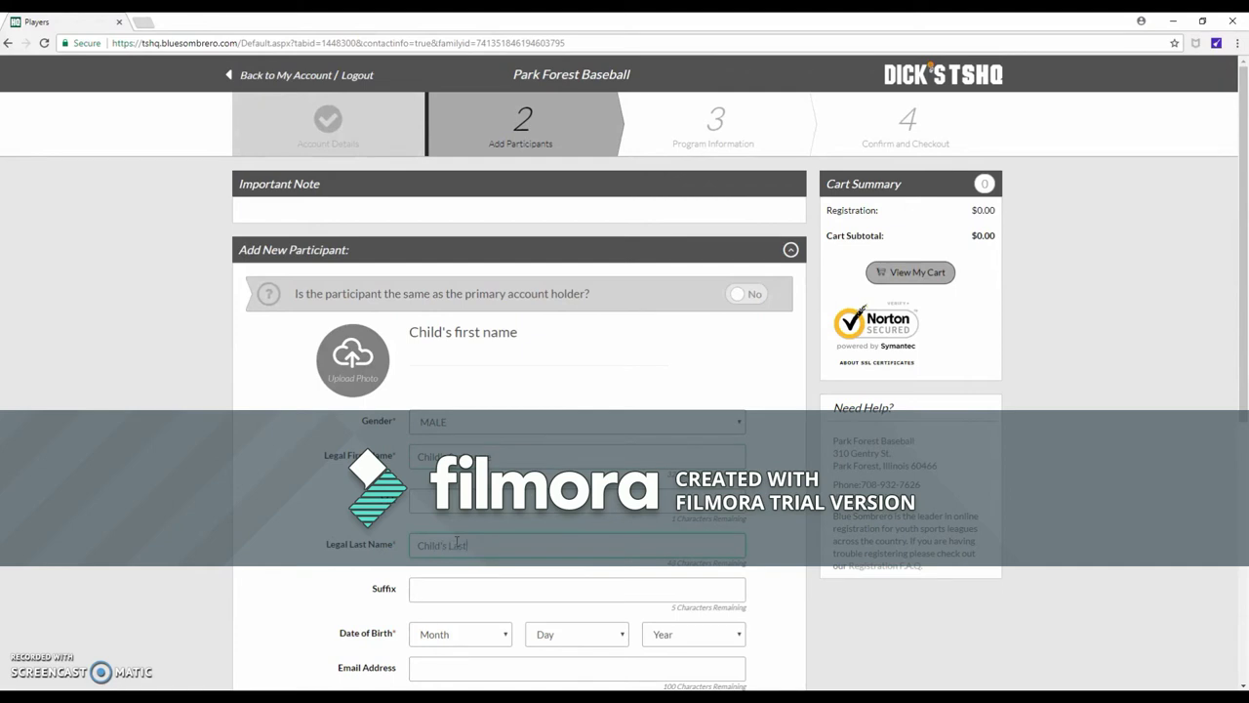
scroll(457, 540, down, 4)
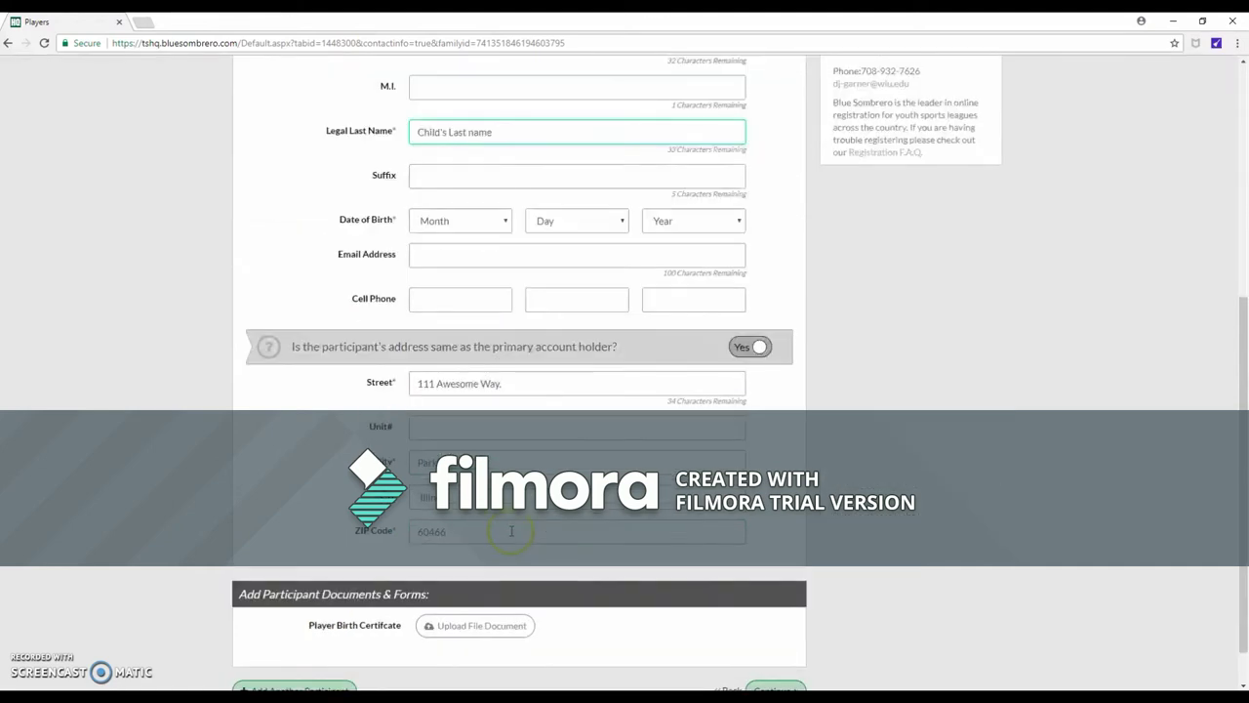
Set the child's date of birth to Jan 4, 2010
click(481, 221)
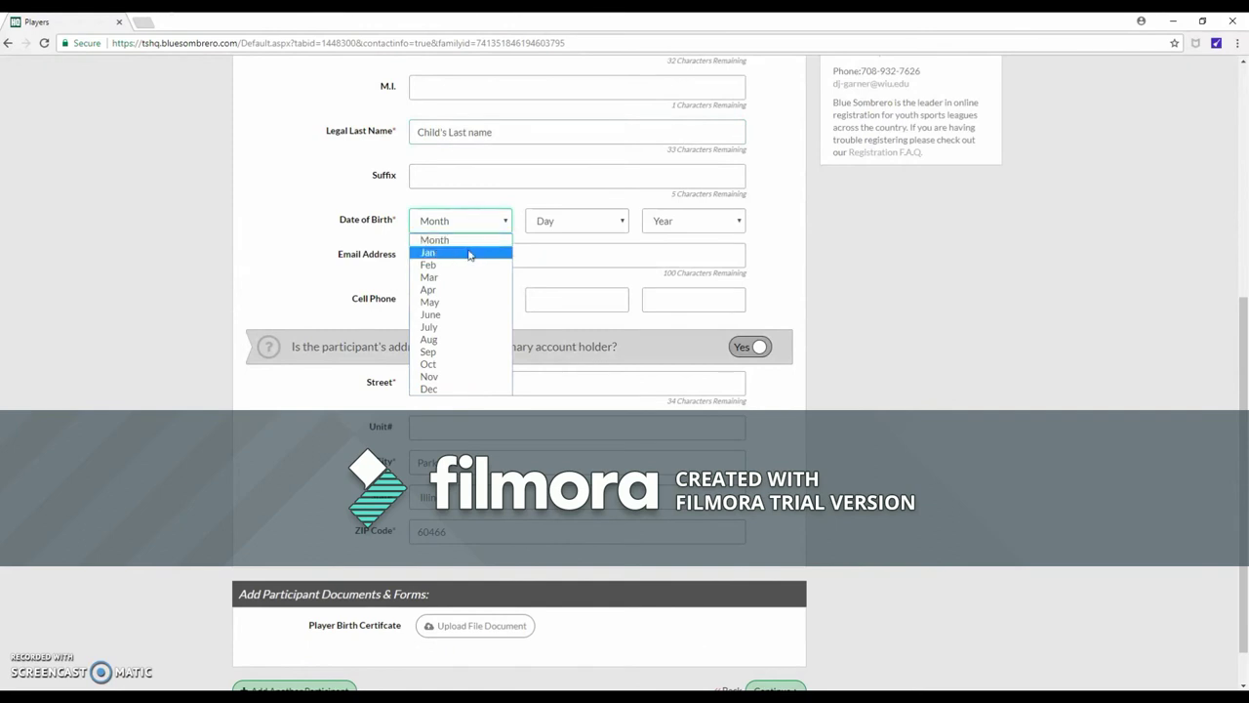
click(468, 254)
click(572, 225)
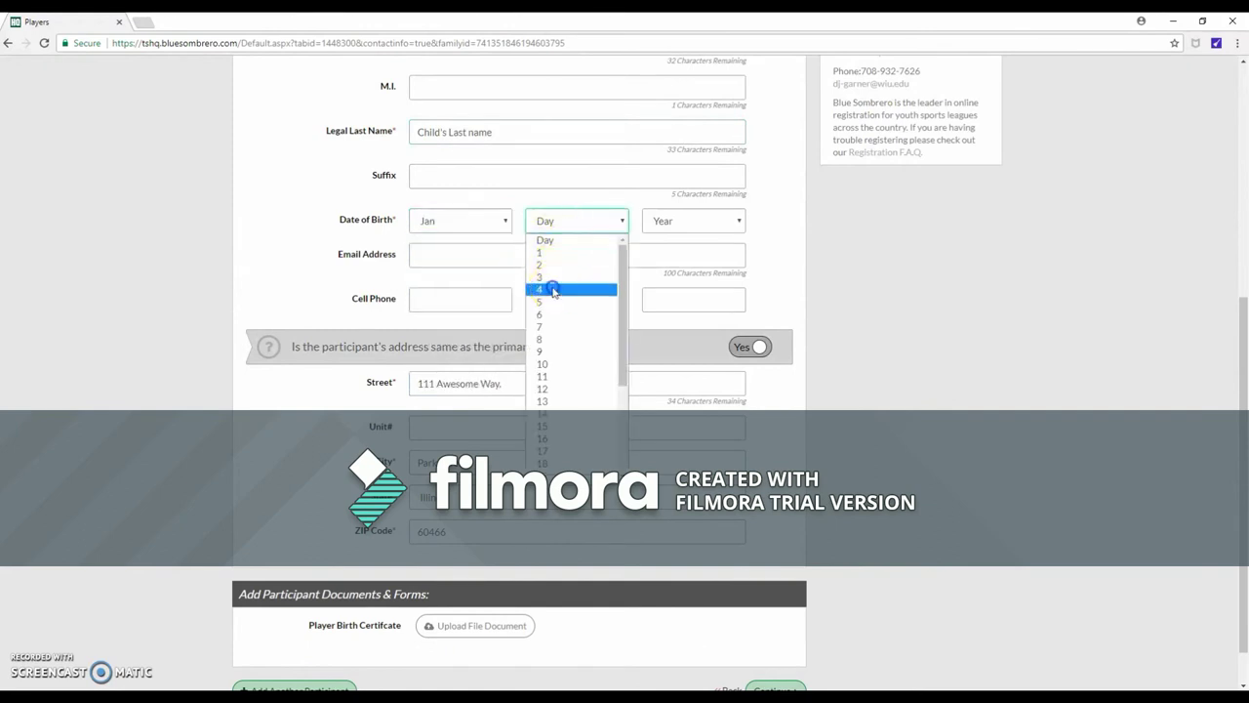
click(556, 289)
click(682, 224)
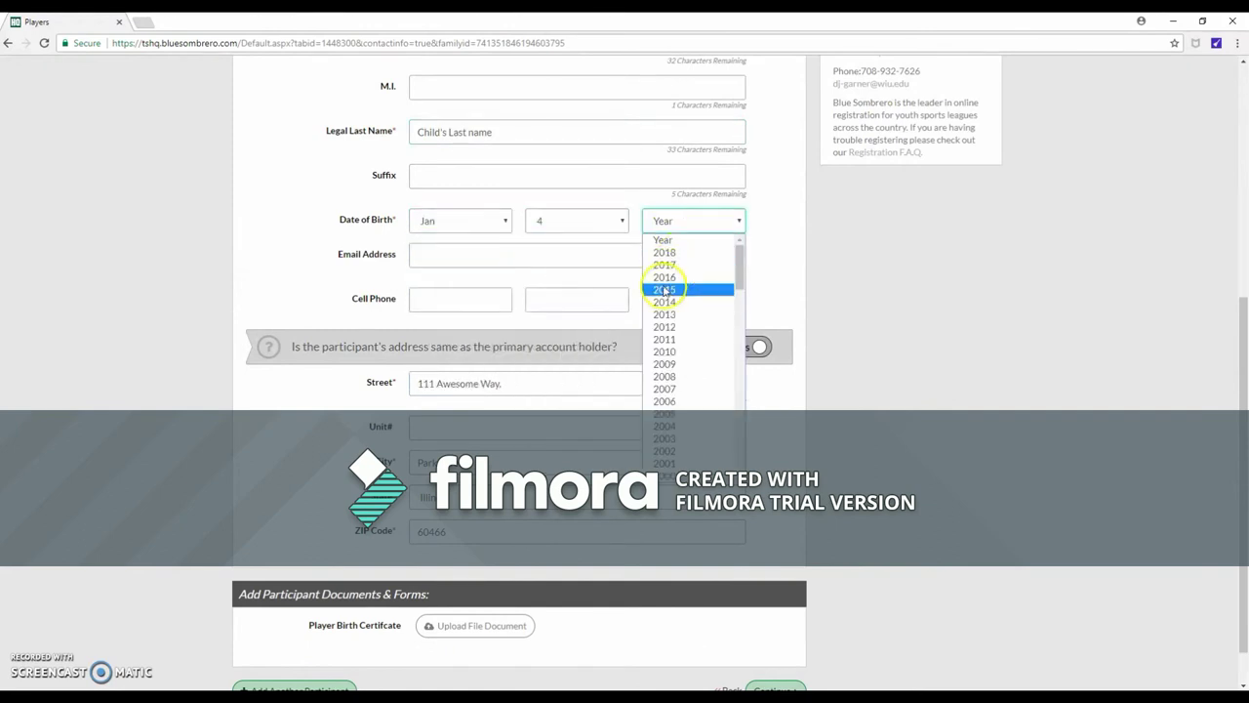
click(680, 353)
click(426, 251)
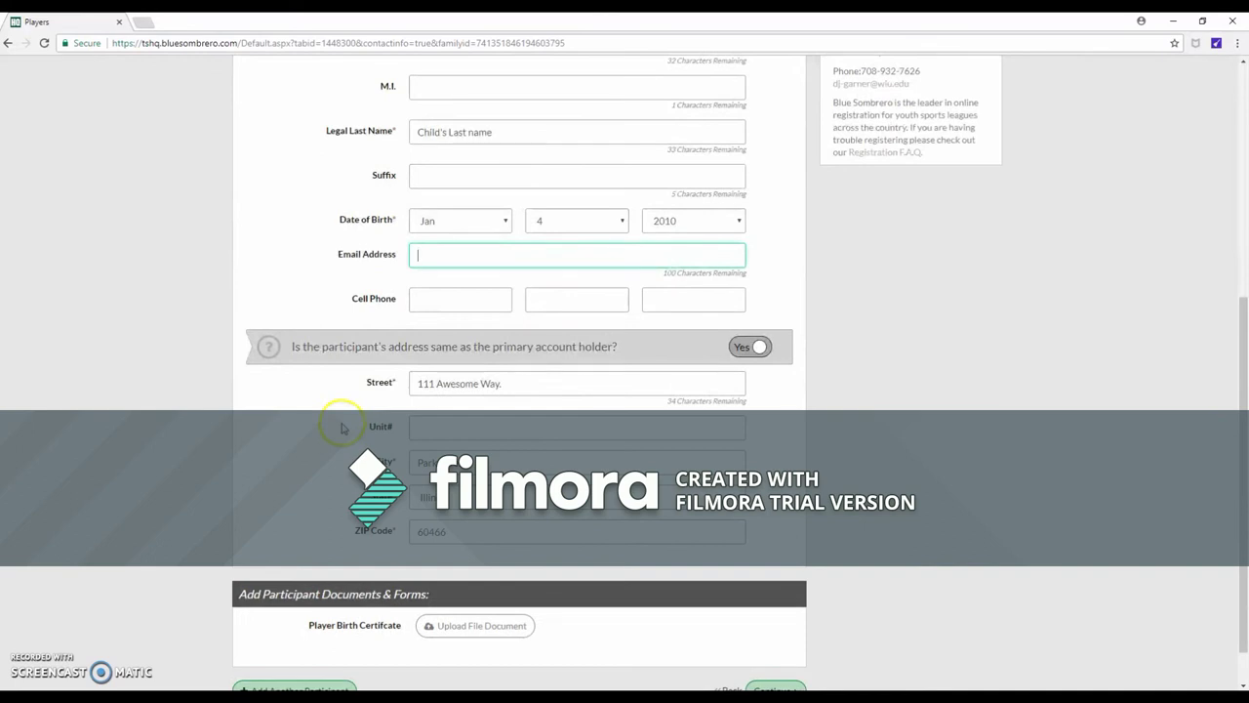
Toggle the same-address question to No and back to Yes to reuse the account holder's address
click(748, 347)
click(758, 350)
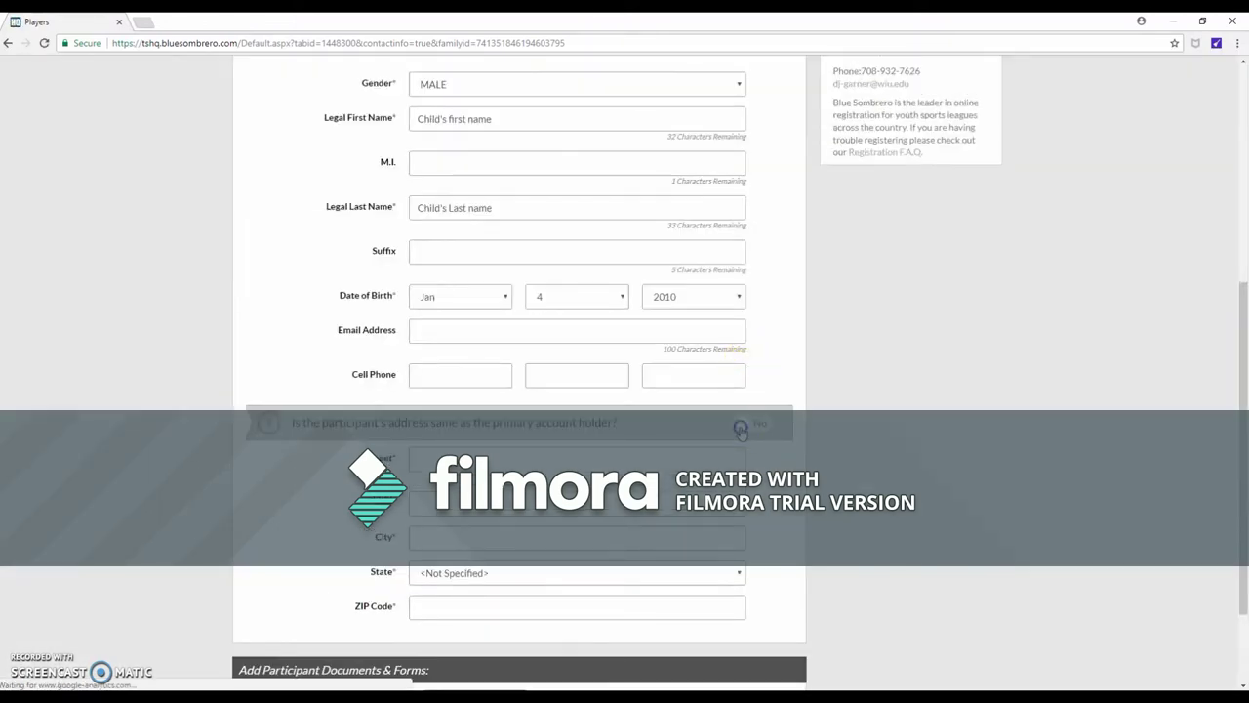
scroll(719, 447, down, 1)
click(710, 432)
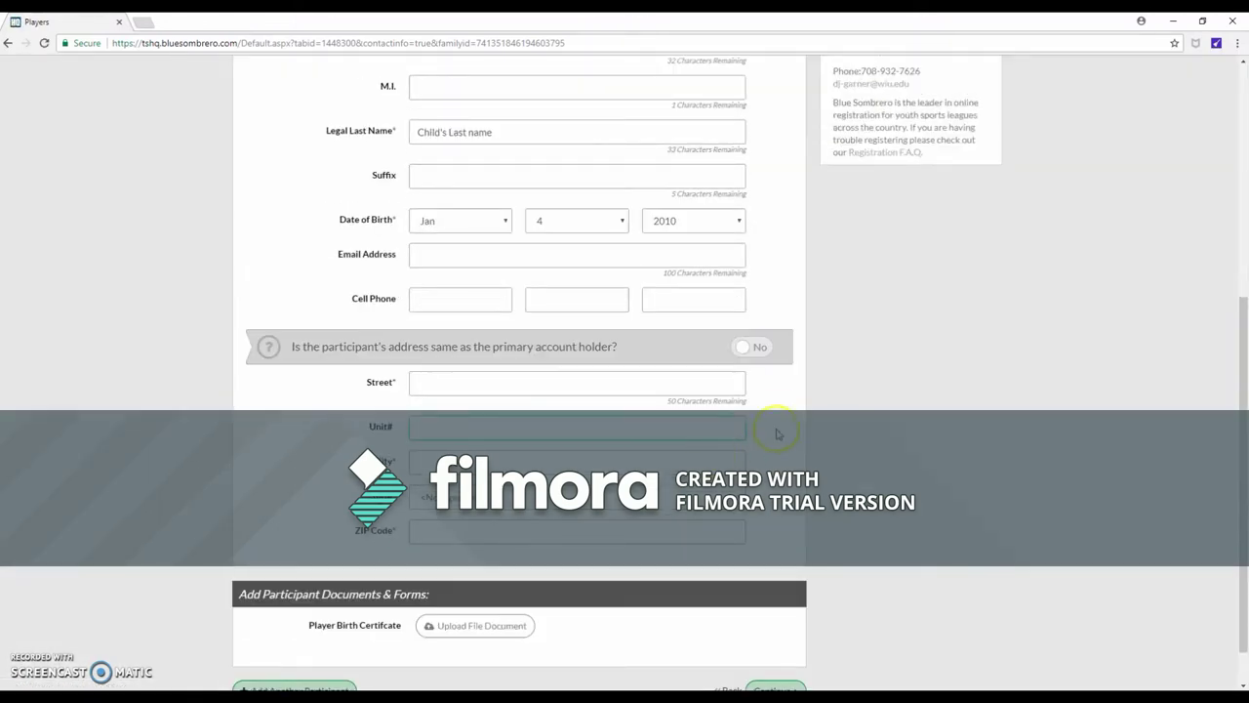
click(748, 348)
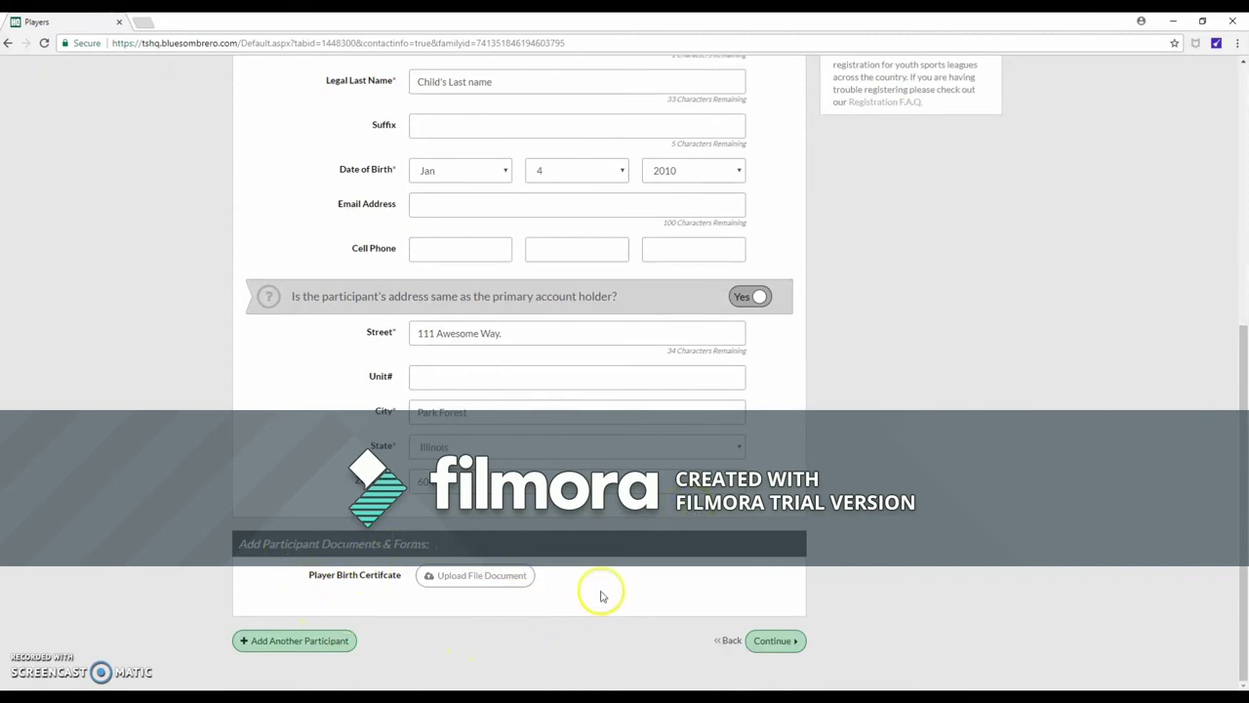
Save the participant, register for Pinto (7-8 years), and proceed to checkout with $135.00
click(792, 647)
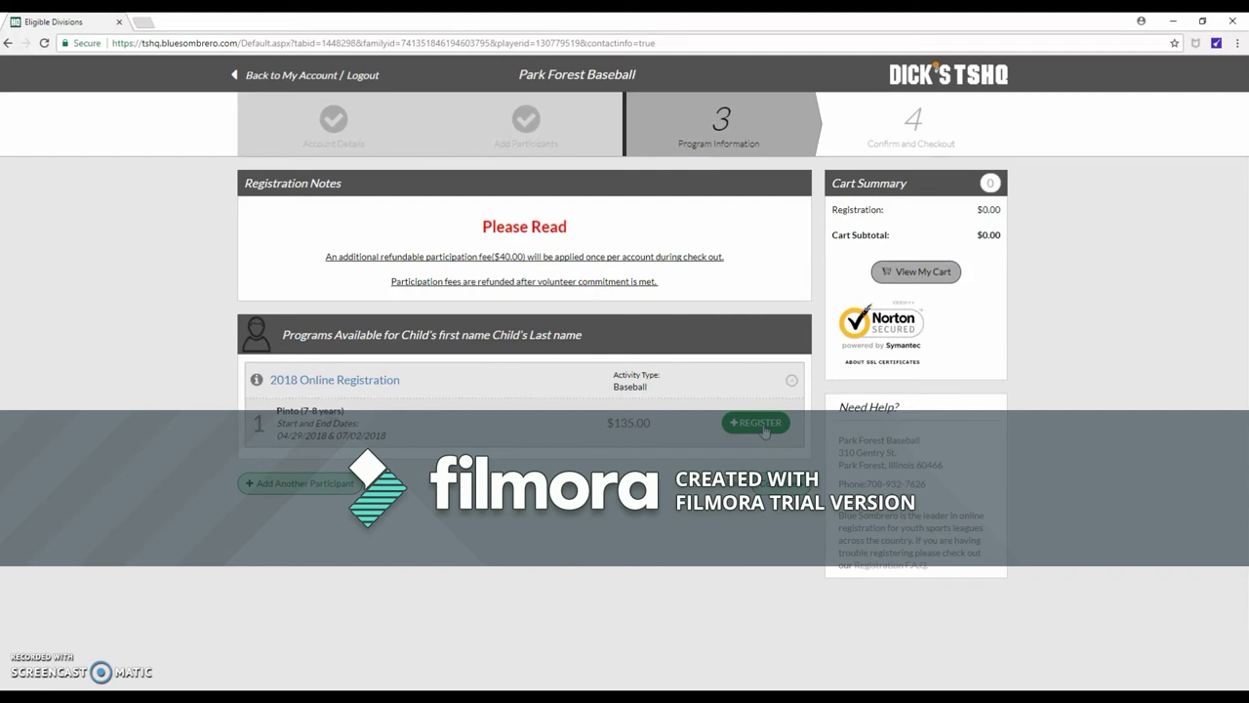
click(759, 426)
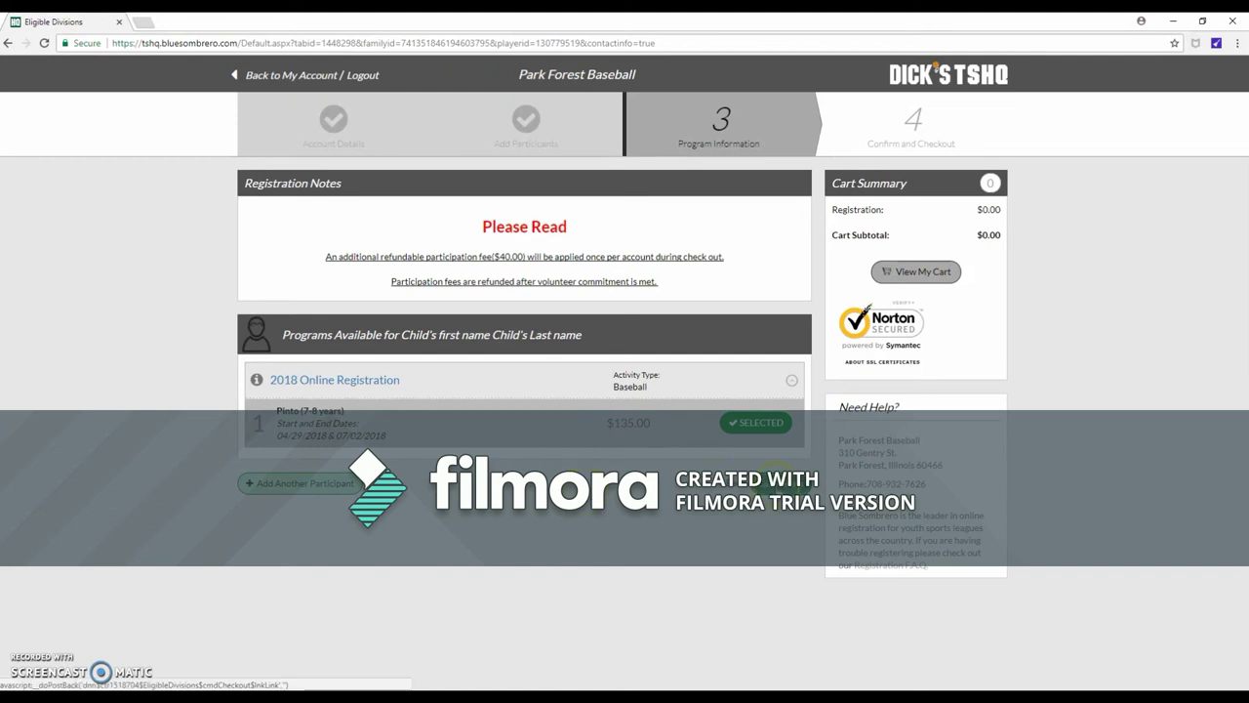
click(771, 479)
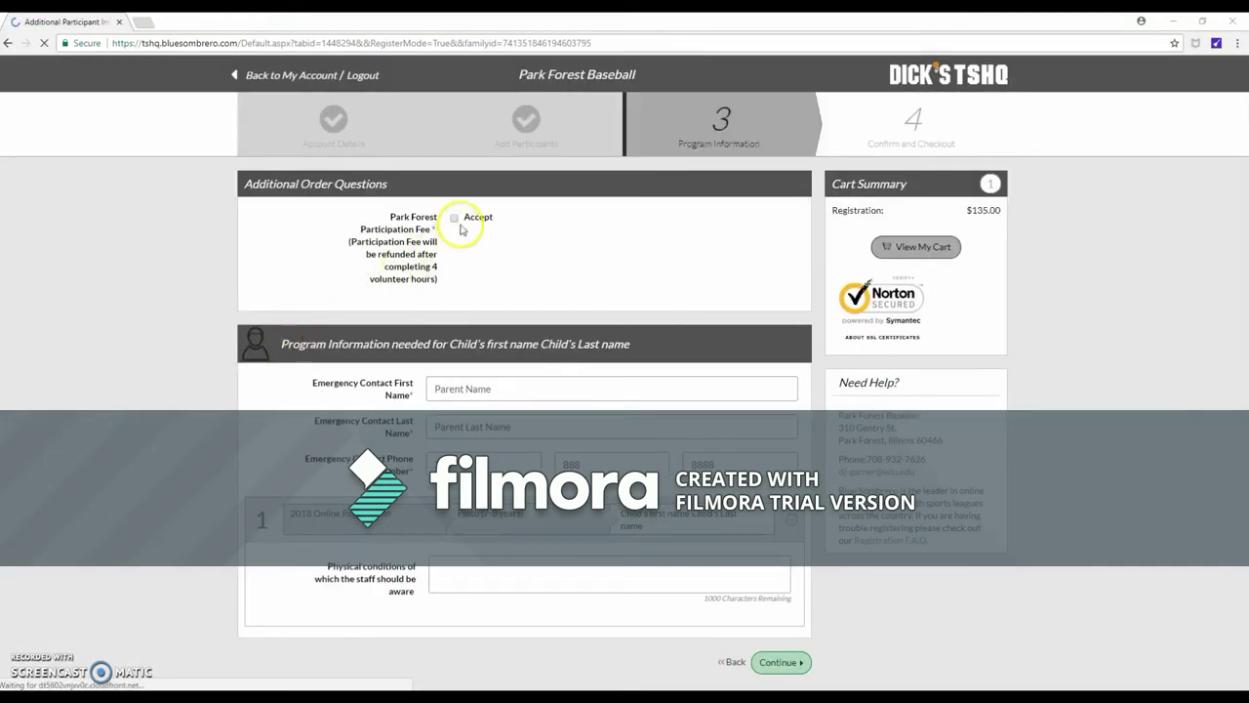
Accept the participation fee, add the physical-conditions note 'Only type here tf we reed to know', and continue
click(454, 219)
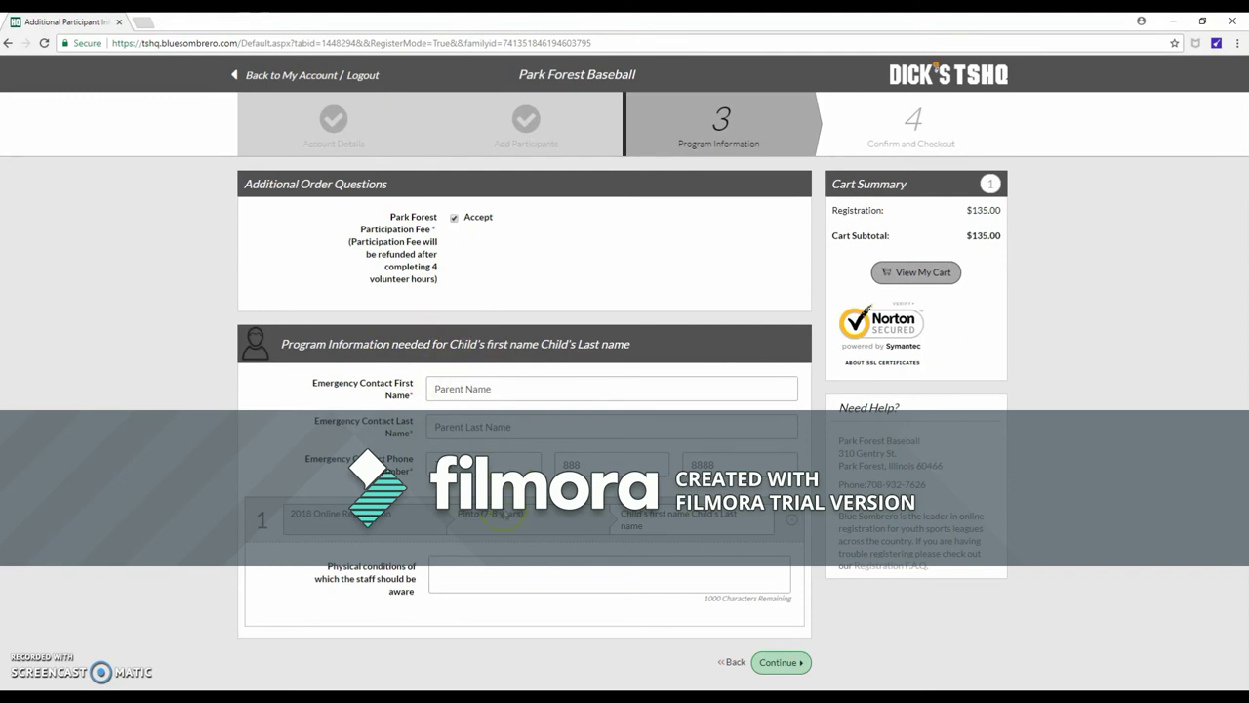
click(528, 572)
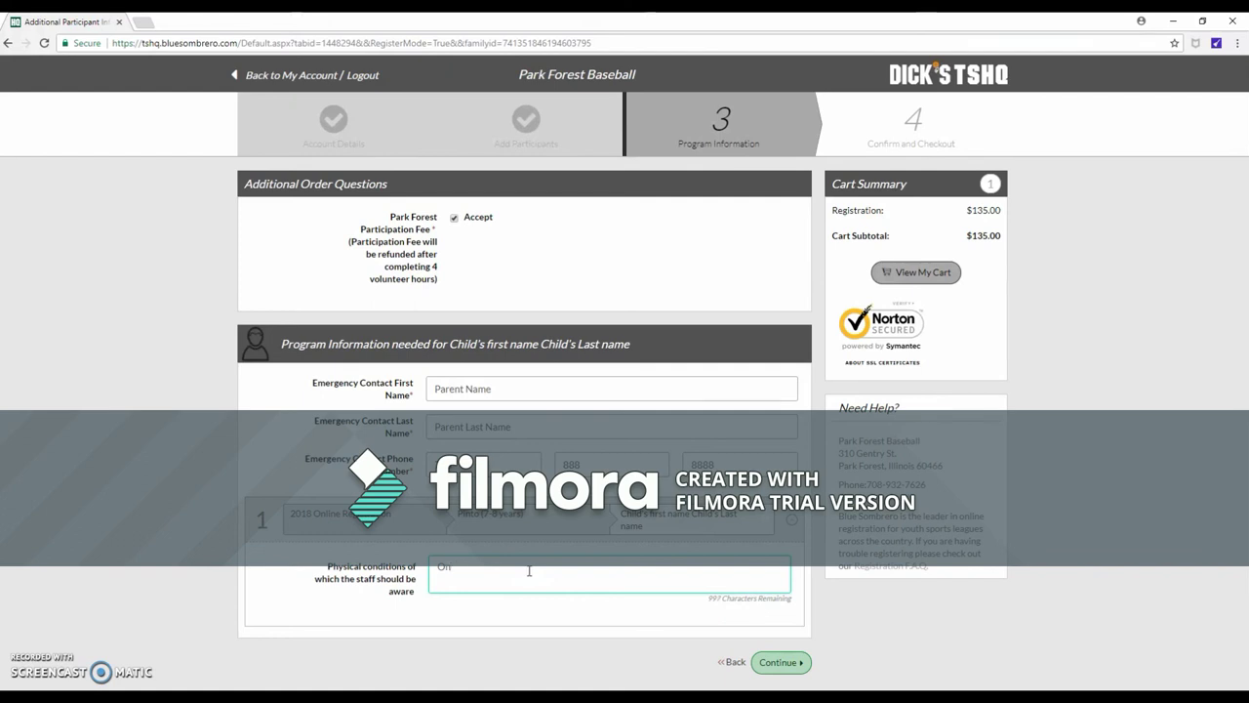
text(Only type here t)
text(f we reed to know)
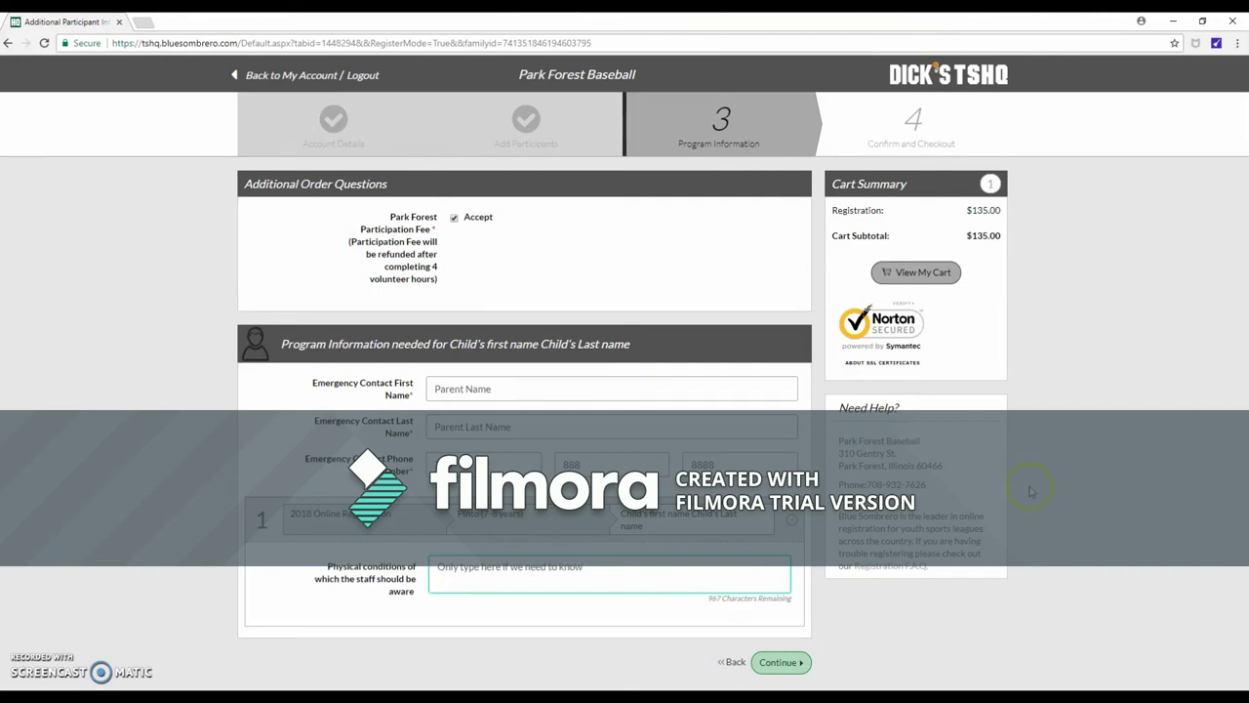
click(782, 658)
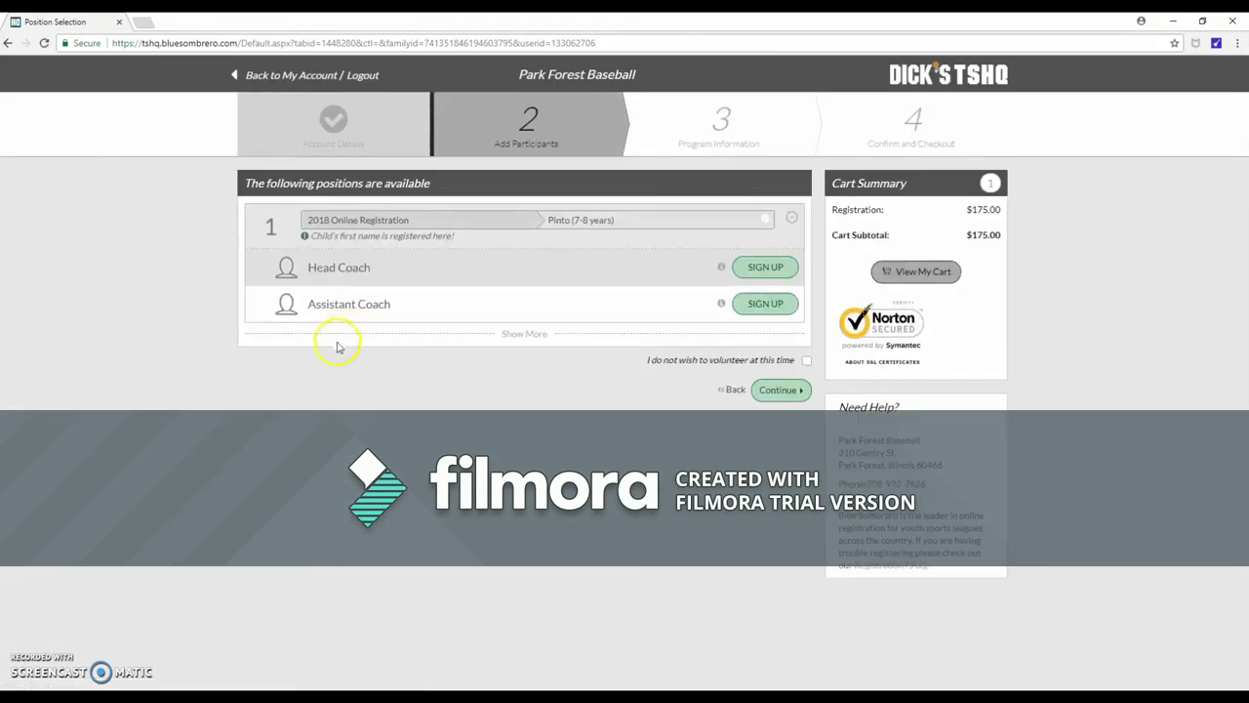
Tick 'I do not wish to volunteer at this time' and continue to checkout
click(806, 361)
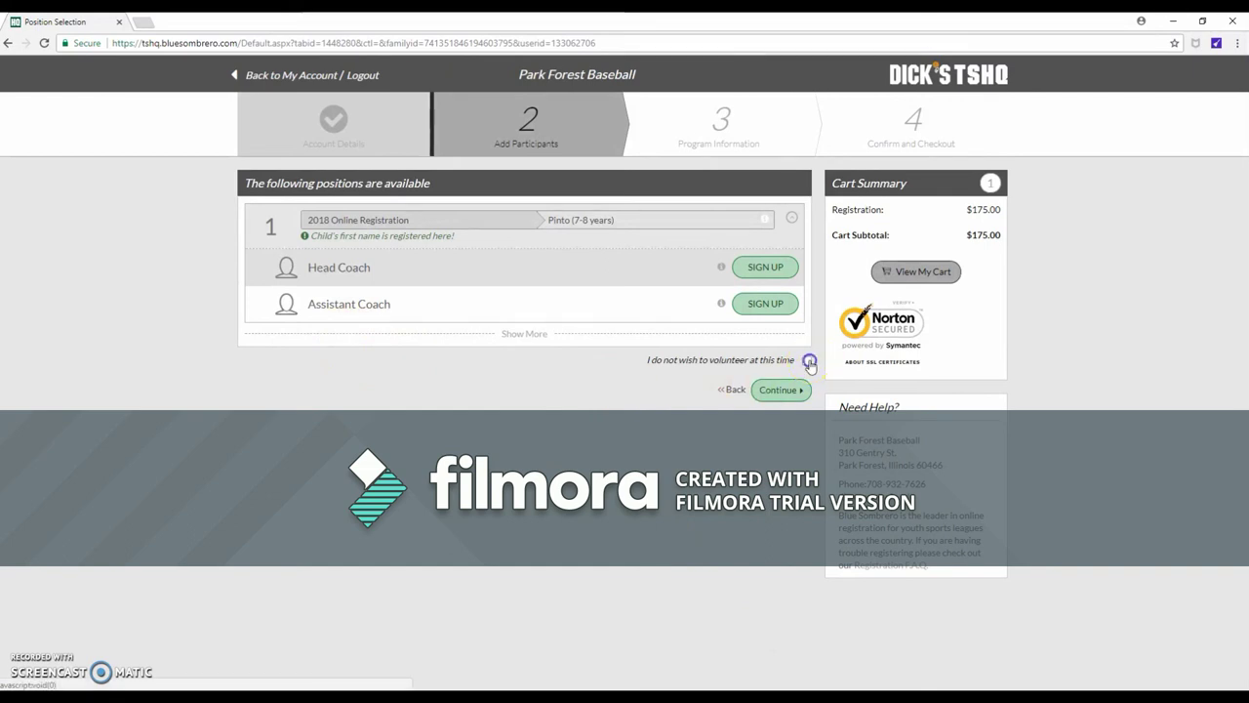
click(785, 393)
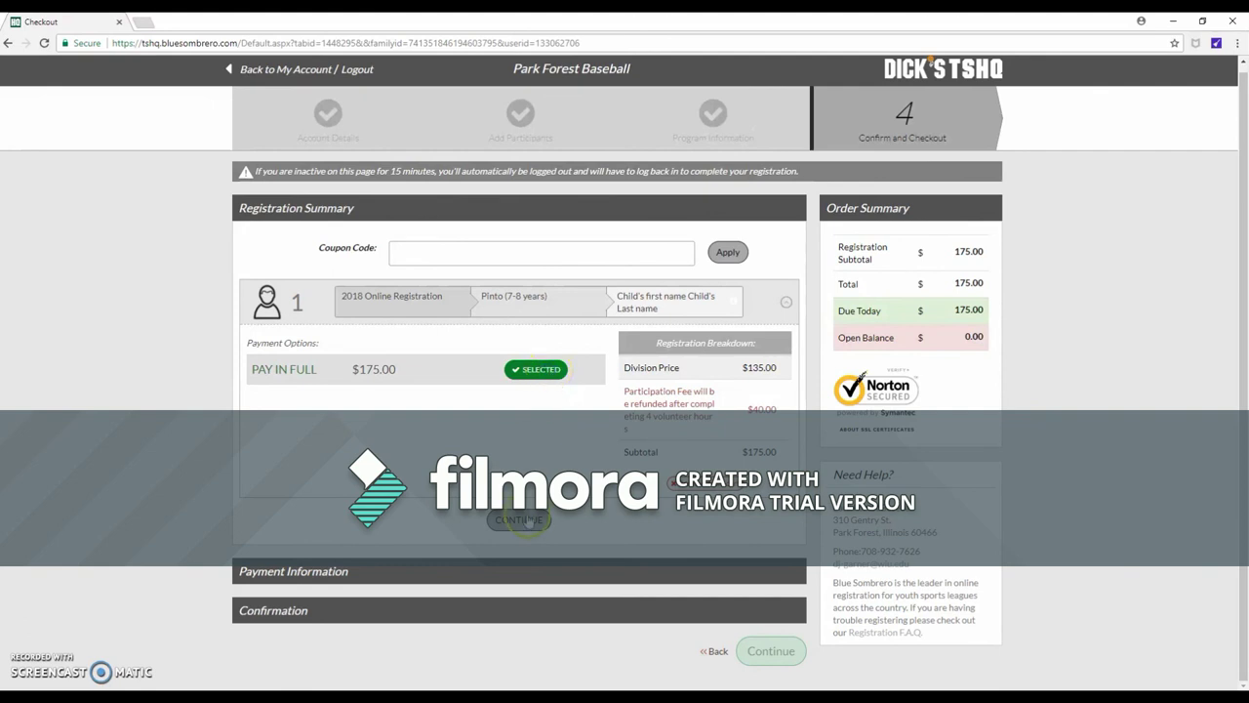
Confirm Pay in Full $175.00 and choose Credit Card as the payment method
click(518, 519)
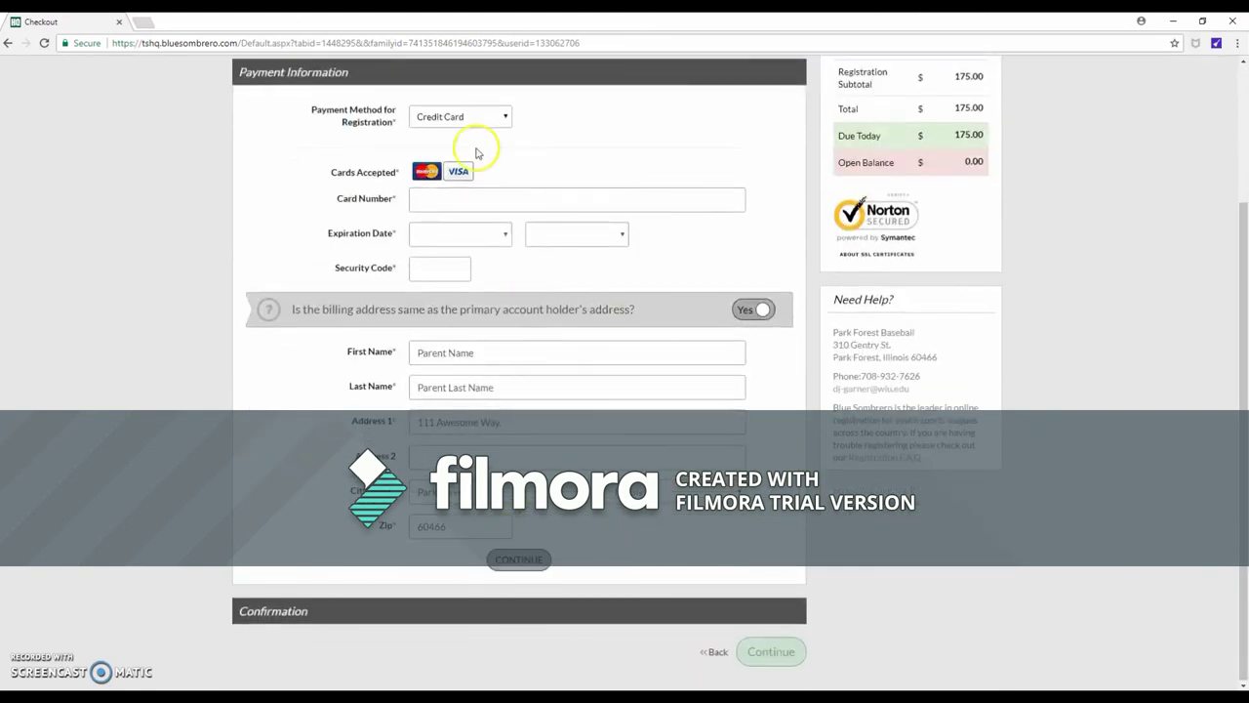
click(482, 118)
click(482, 131)
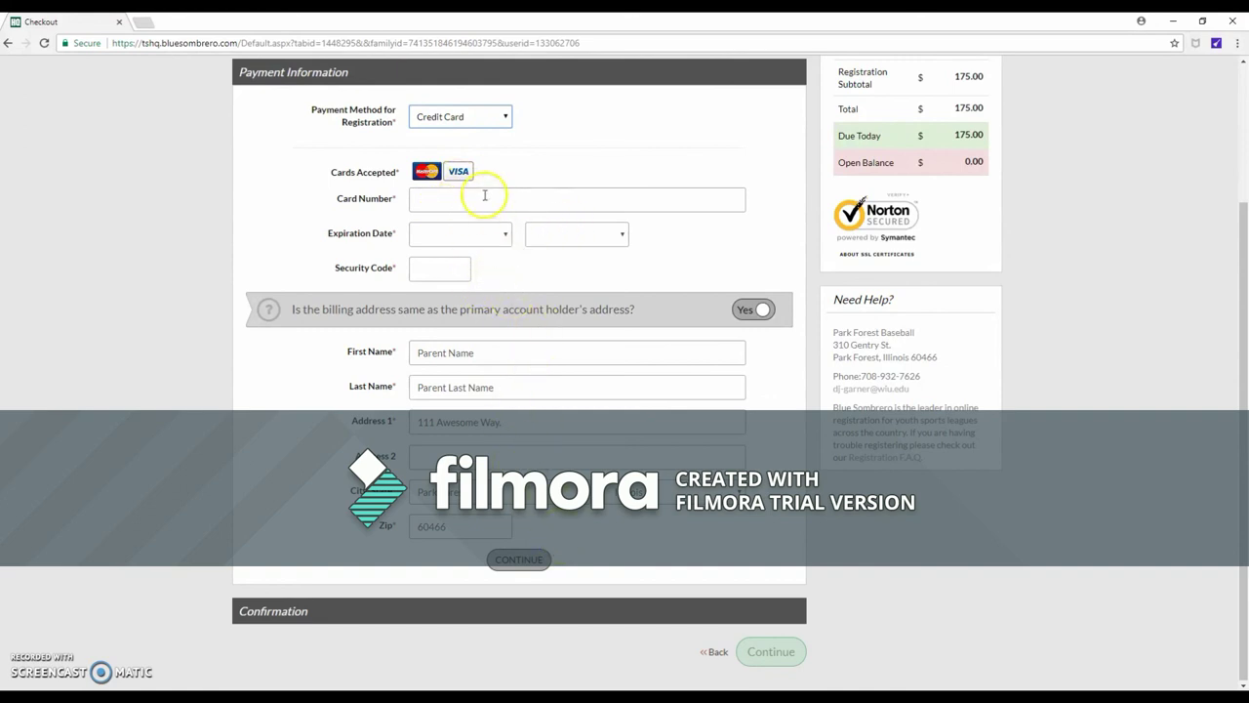
scroll(493, 248, up, 2)
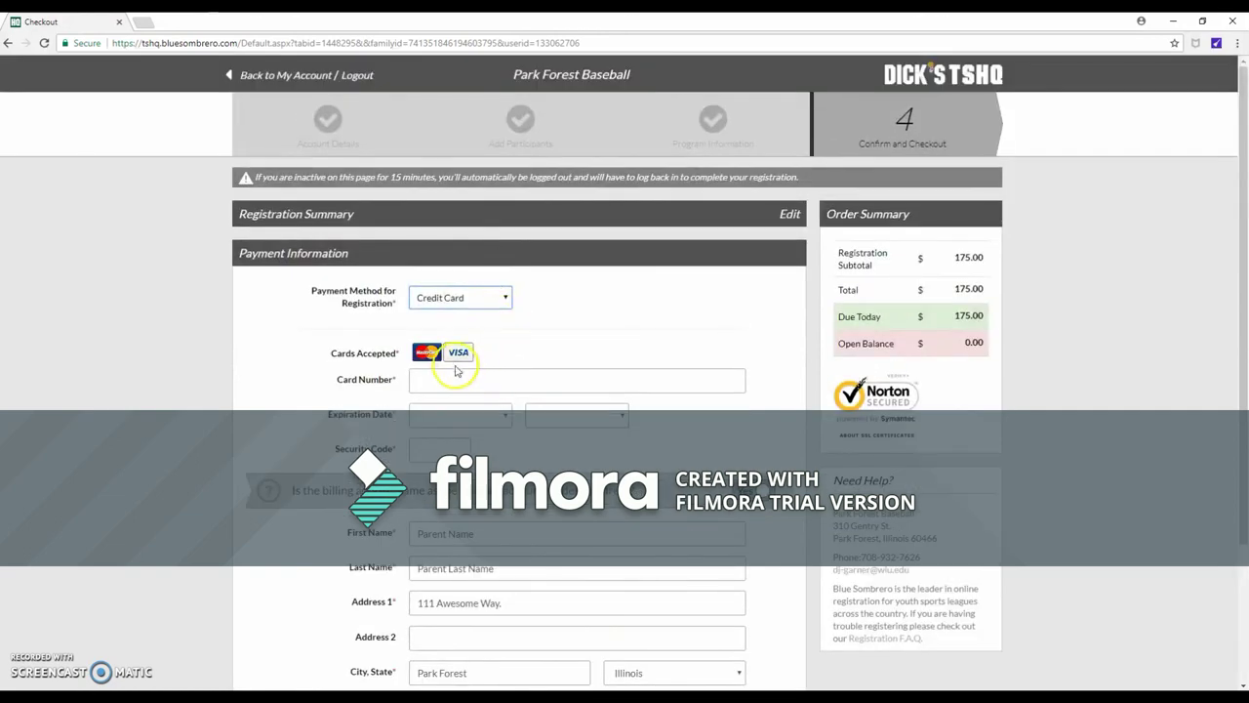
scroll(483, 378, down, 2)
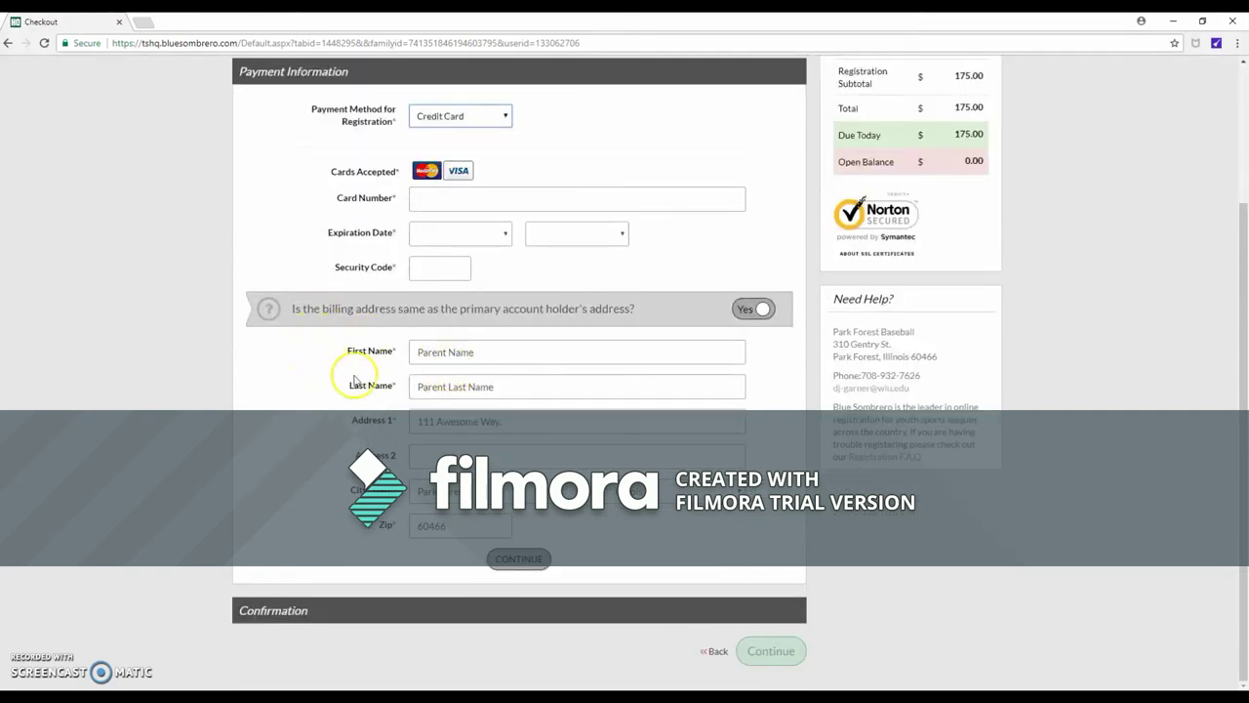